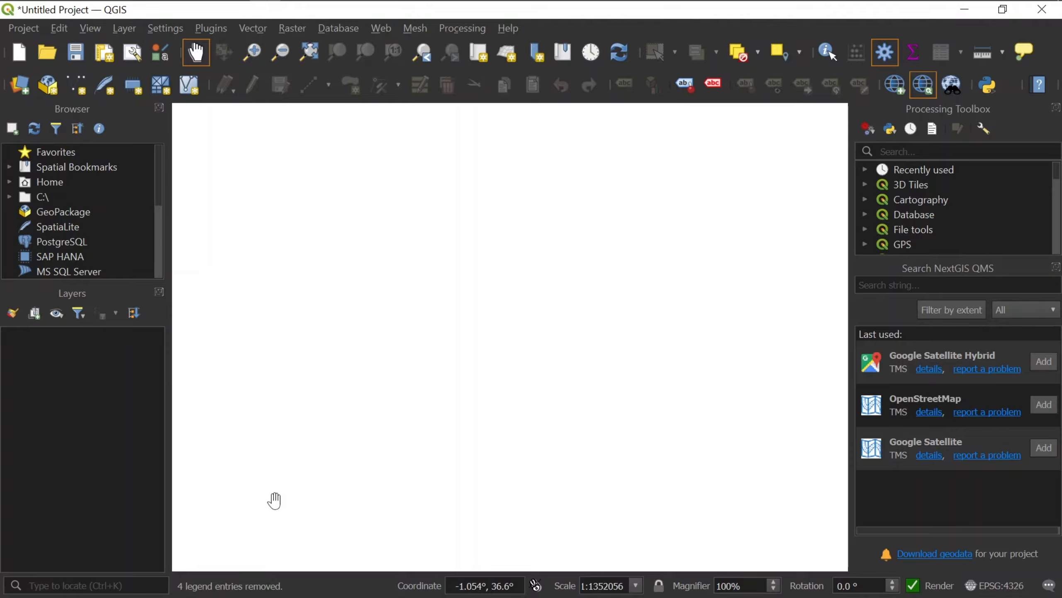
- Add the Kenya_SRTM30meters.tif elevation raster from the srtm folder to the project
mouse_move(249, 7)
left_click(107, 13)
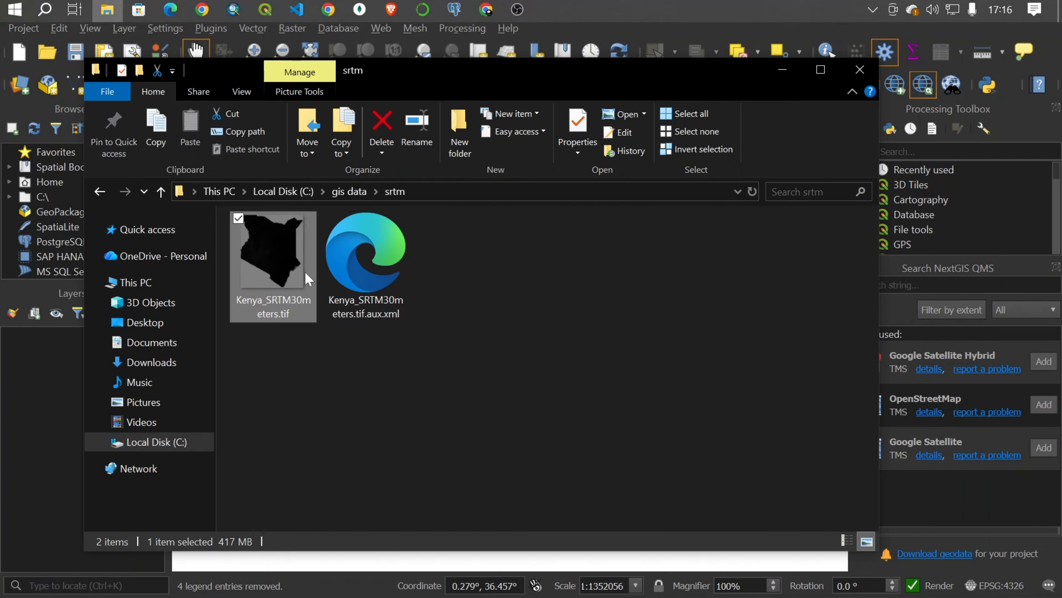
left_click_drag(287, 274, 55, 424)
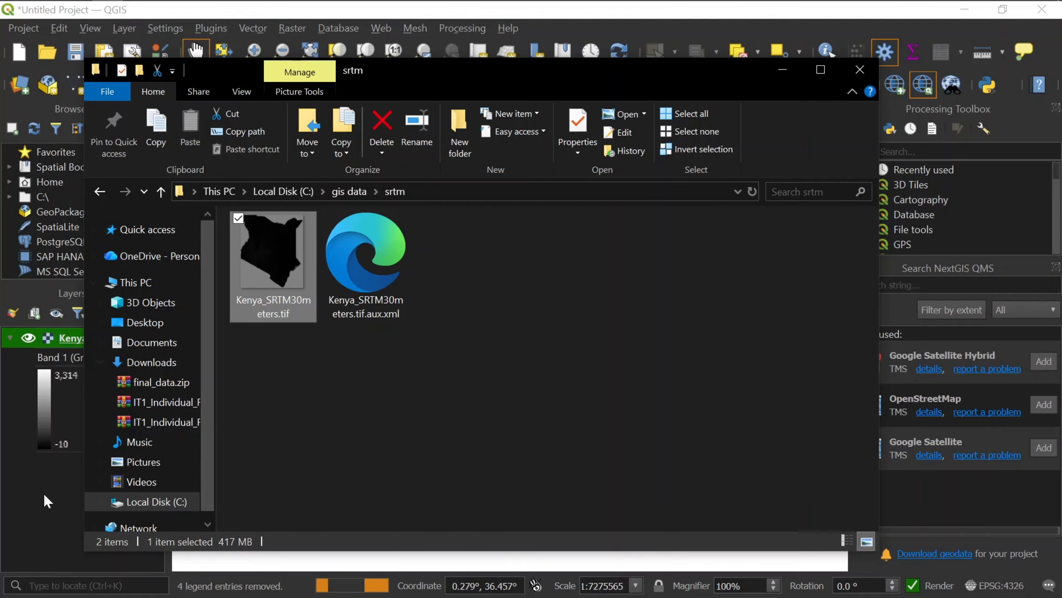
- Add final_data.shp from the shapefile folder under gis data as a layer over the elevation raster
left_click(354, 191)
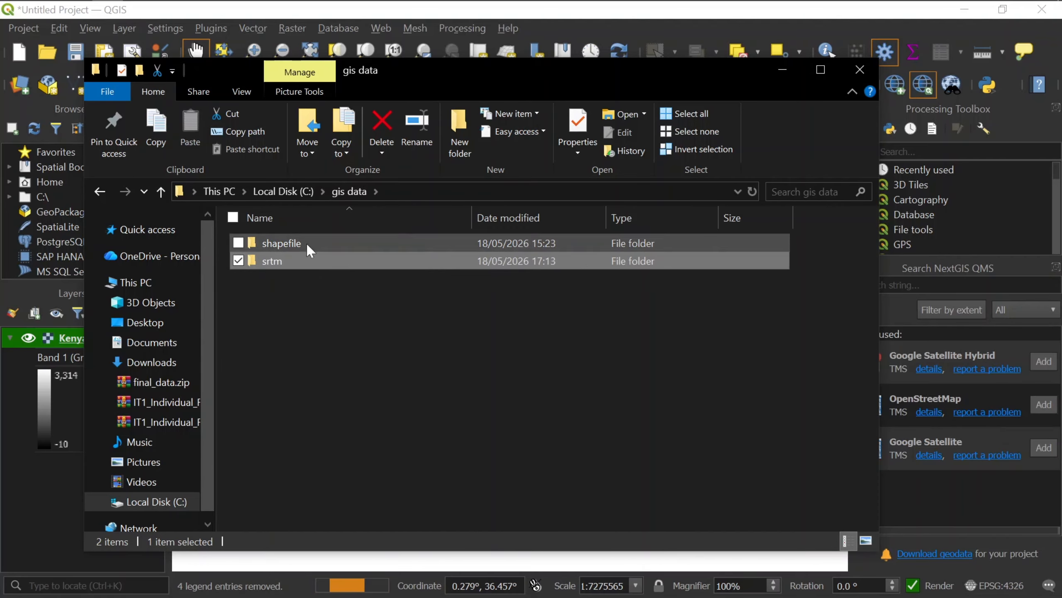
left_click(308, 244)
left_click(308, 244)
left_click(317, 283)
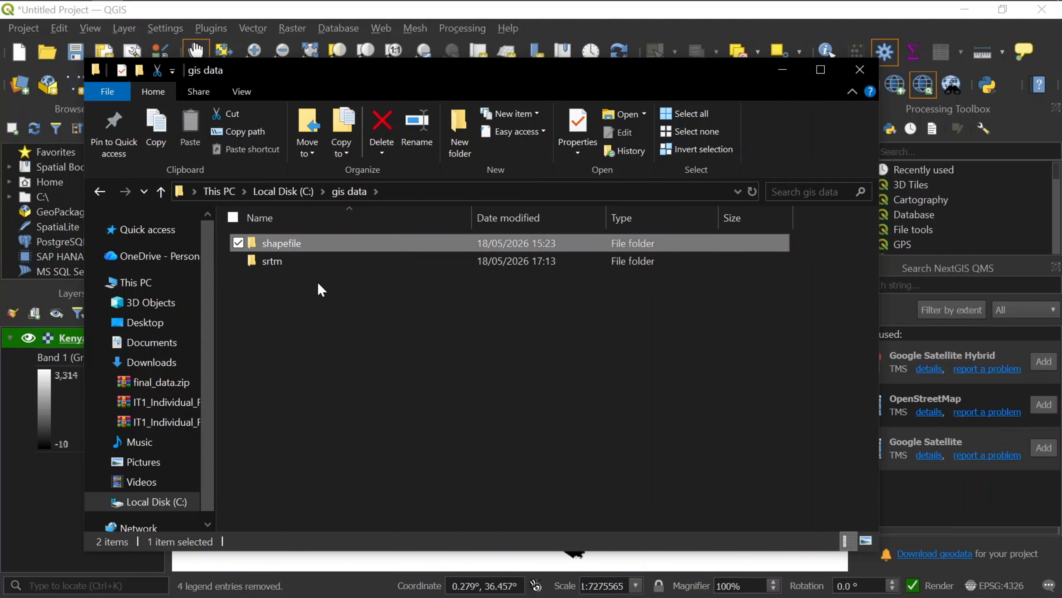
double_click(320, 245)
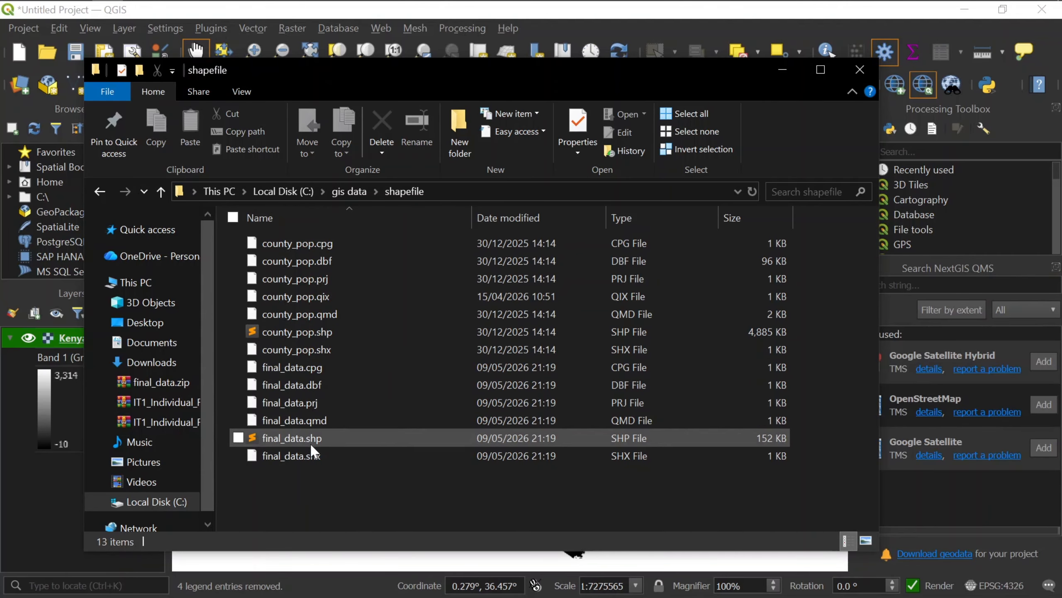
left_click(322, 438)
mouse_move(321, 433)
left_mouse_down()
mouse_move(73, 482)
mouse_move(43, 493)
mouse_move(51, 523)
left_mouse_up()
scroll(487, 341, "up", 3)
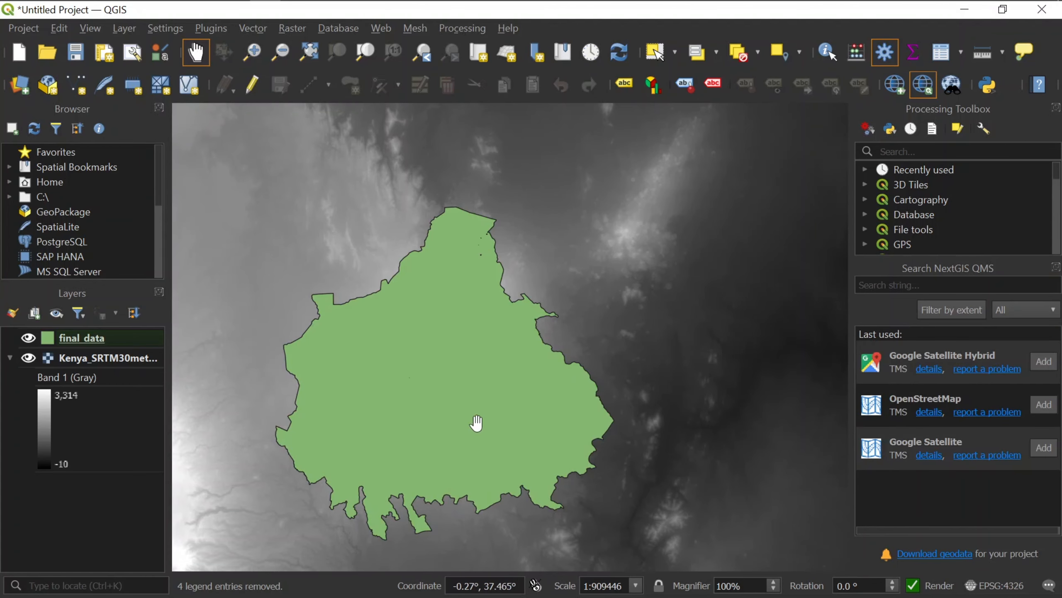
left_click_drag(413, 375, 421, 367)
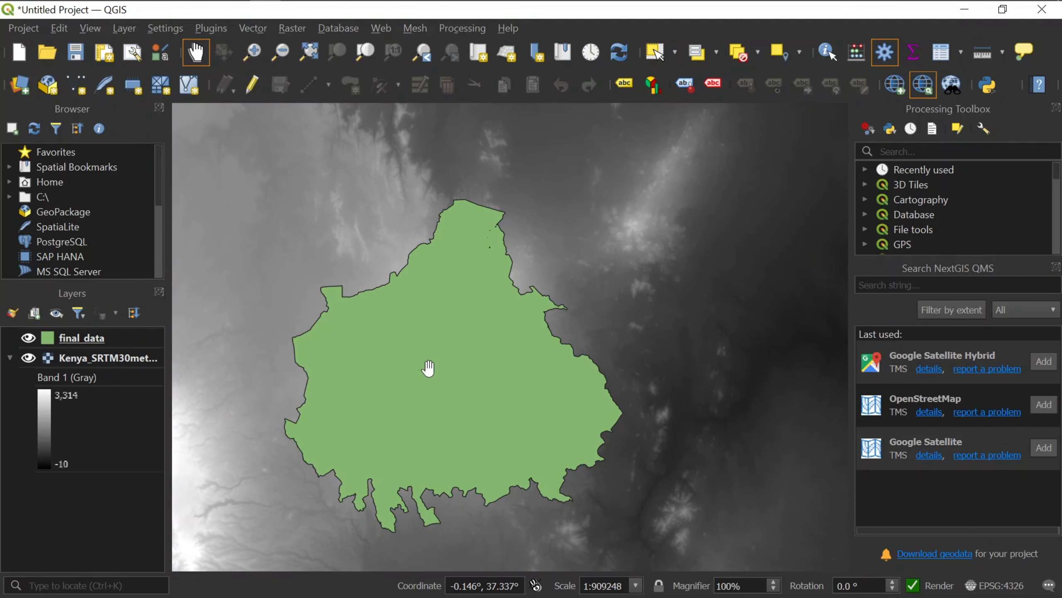
left_click_drag(449, 361, 457, 358)
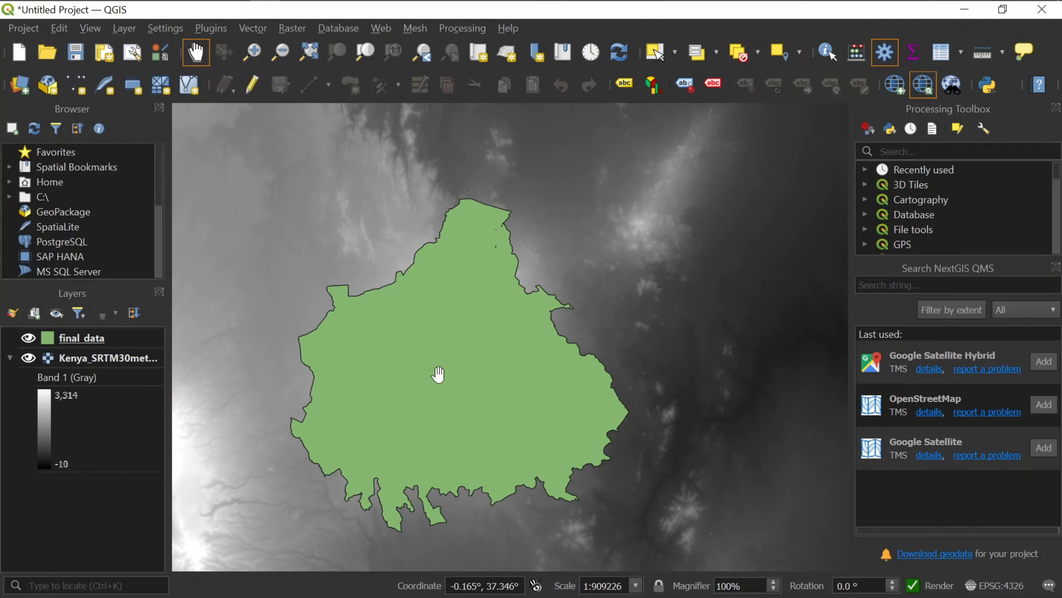
left_click_drag(442, 372, 455, 379)
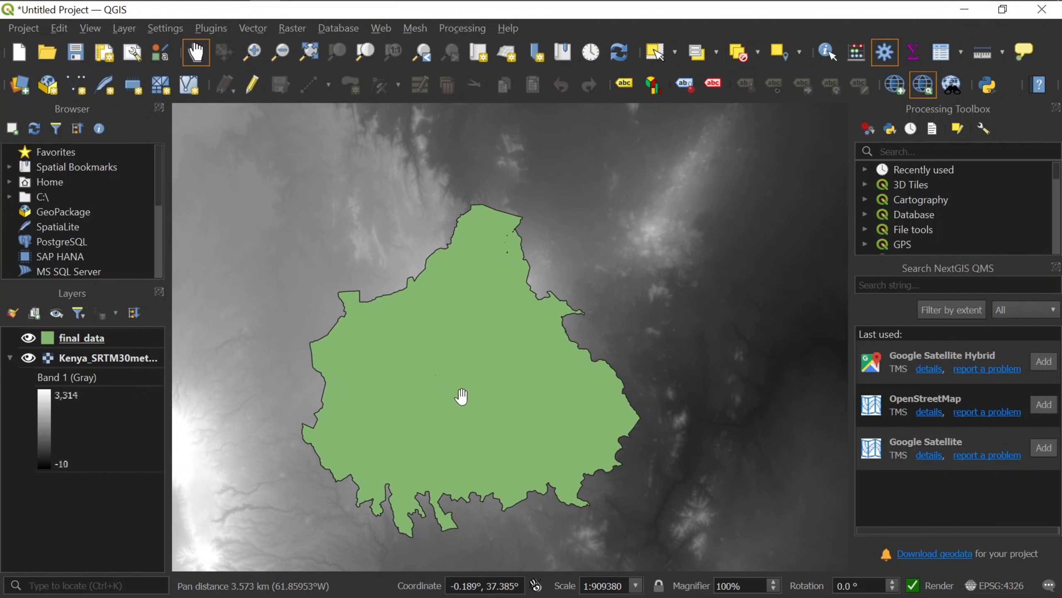
scroll(449, 408, "up", 1)
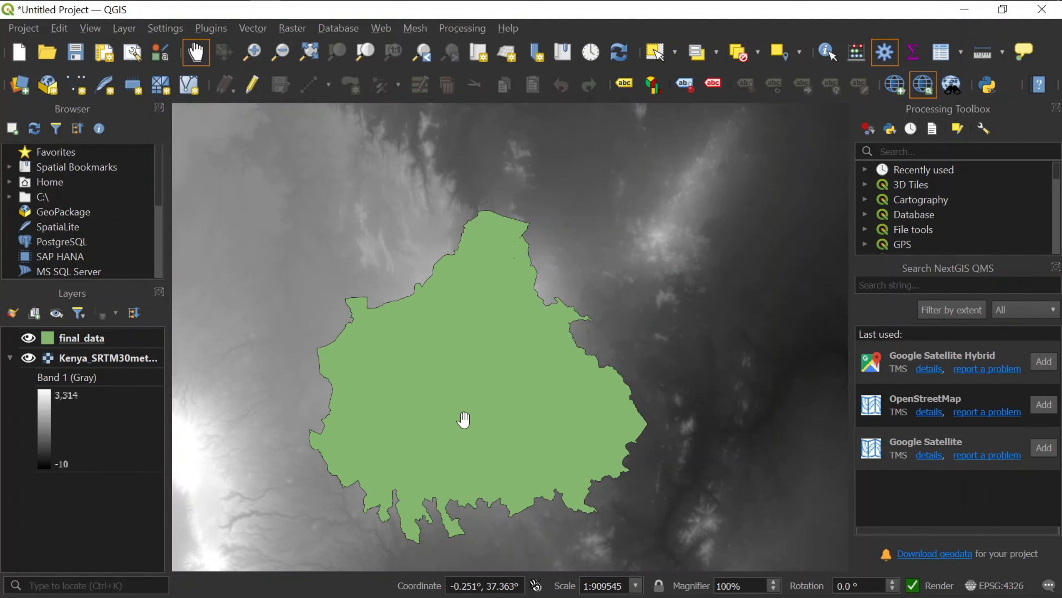
scroll(463, 418, "down", 1)
left_click_drag(450, 438, 471, 398)
scroll(519, 397, "up", 1)
scroll(517, 396, "down", 1)
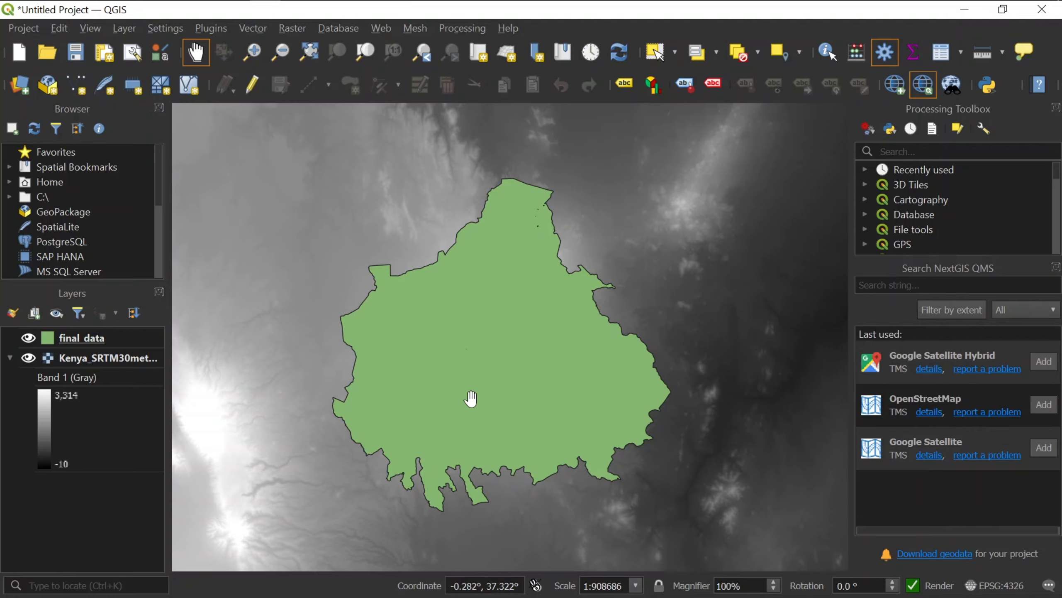
left_click(291, 29)
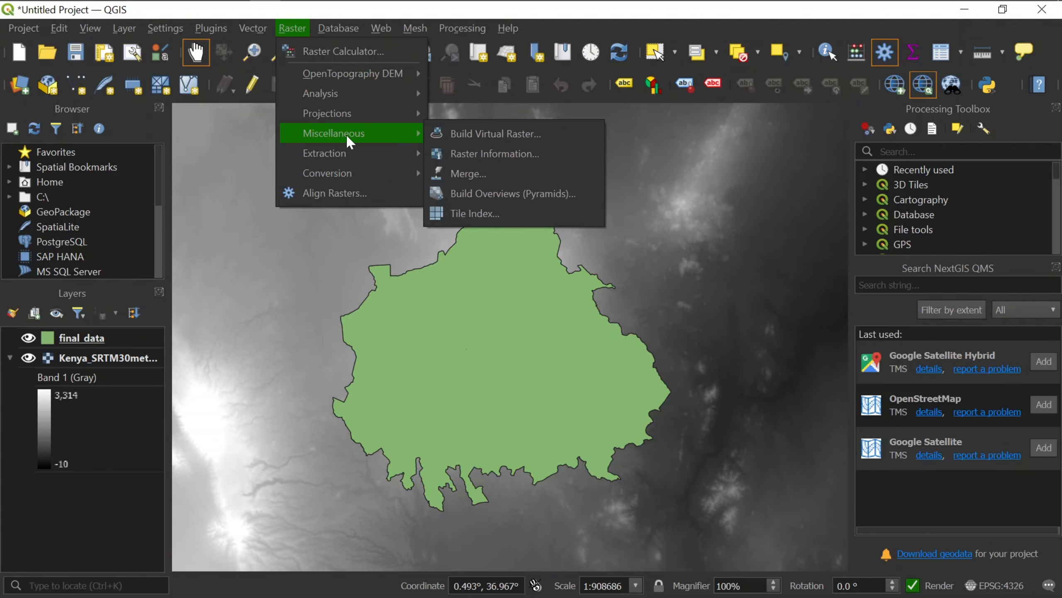
mouse_move(332, 156)
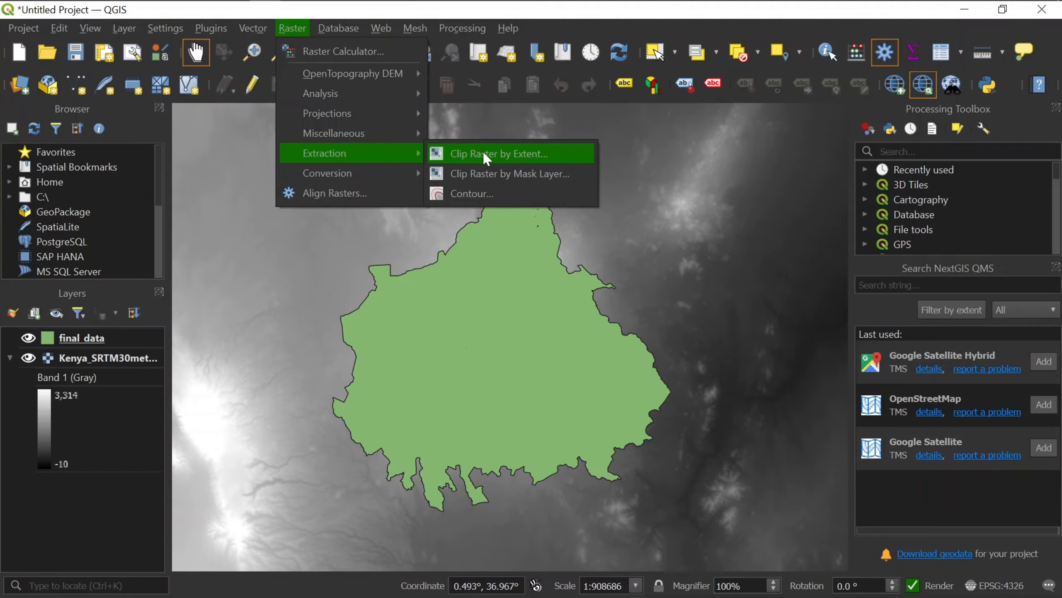
left_click_drag(374, 270, 362, 264)
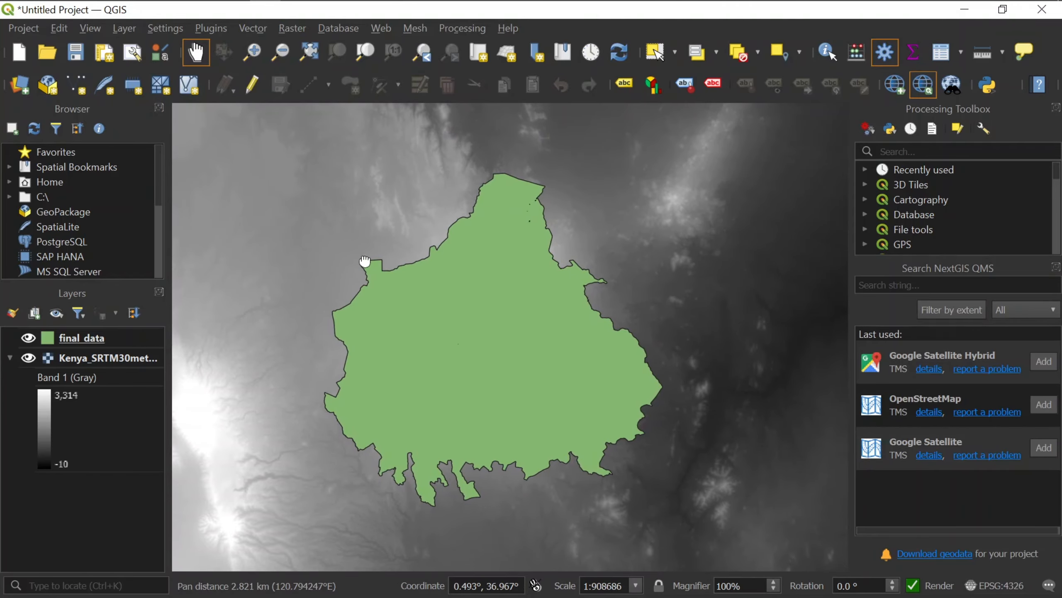
- Hide the final_data layer and zoom the map in on the bright mountain area of the elevation raster
left_click(28, 338)
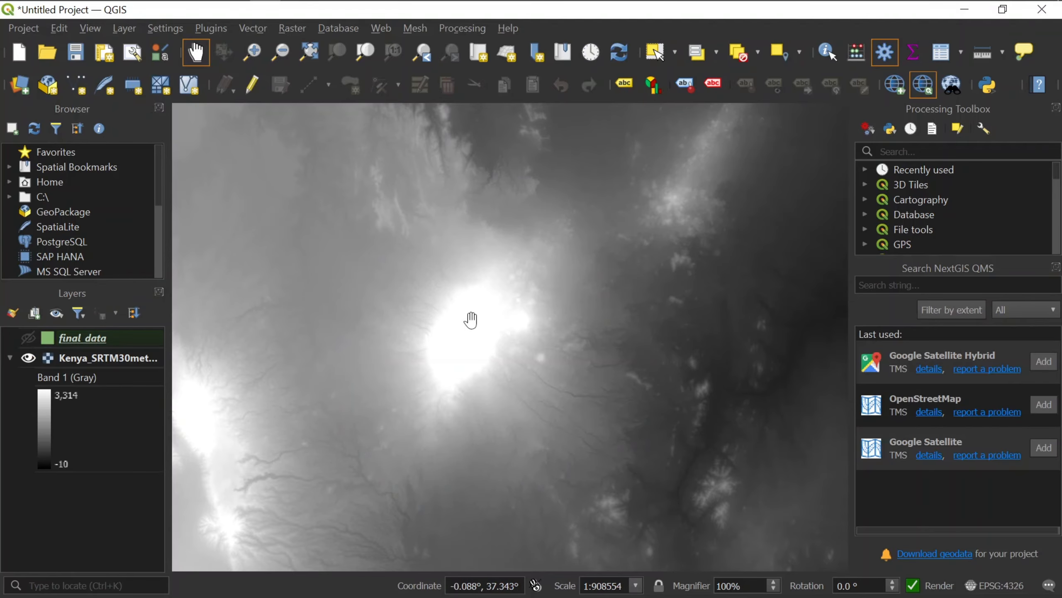
scroll(471, 320, "up", 1)
left_click_drag(449, 366, 488, 360)
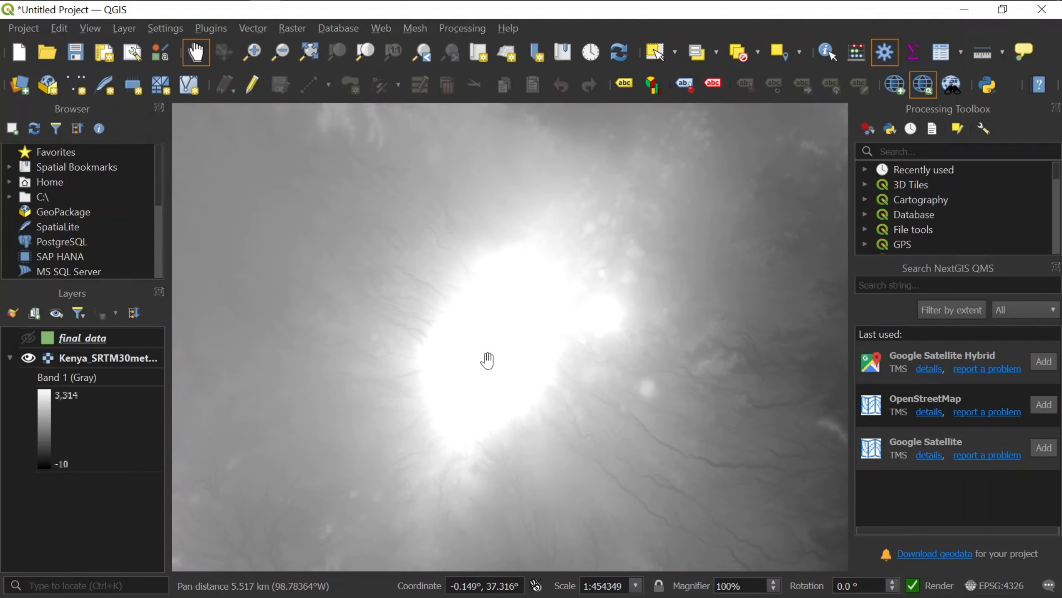
- Start Clip Raster by Extent with Kenya_SRTM30meters [EPSG:4326] as the input layer
left_click(304, 33)
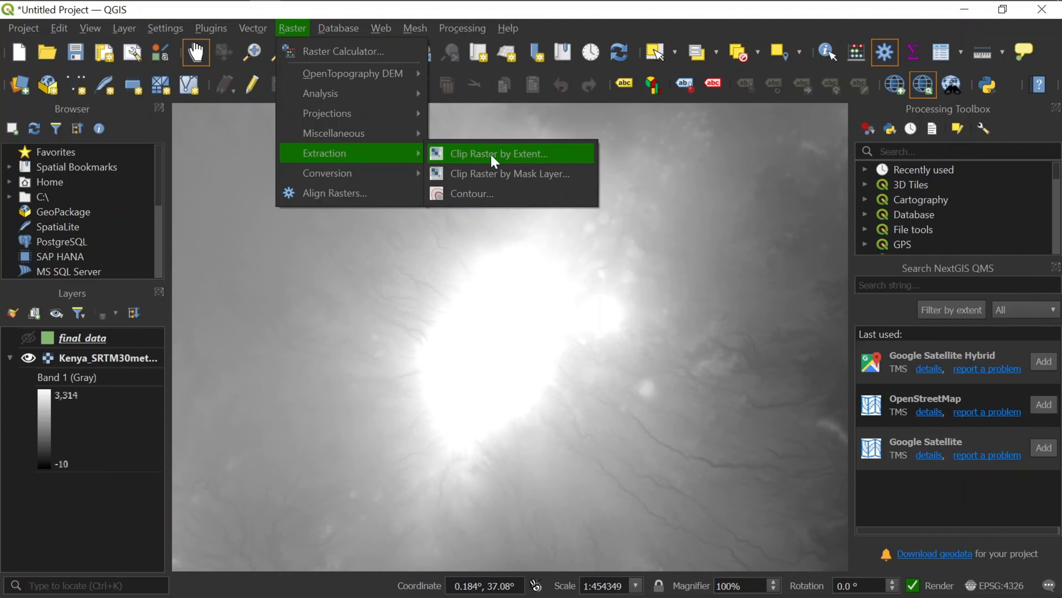
mouse_move(355, 133)
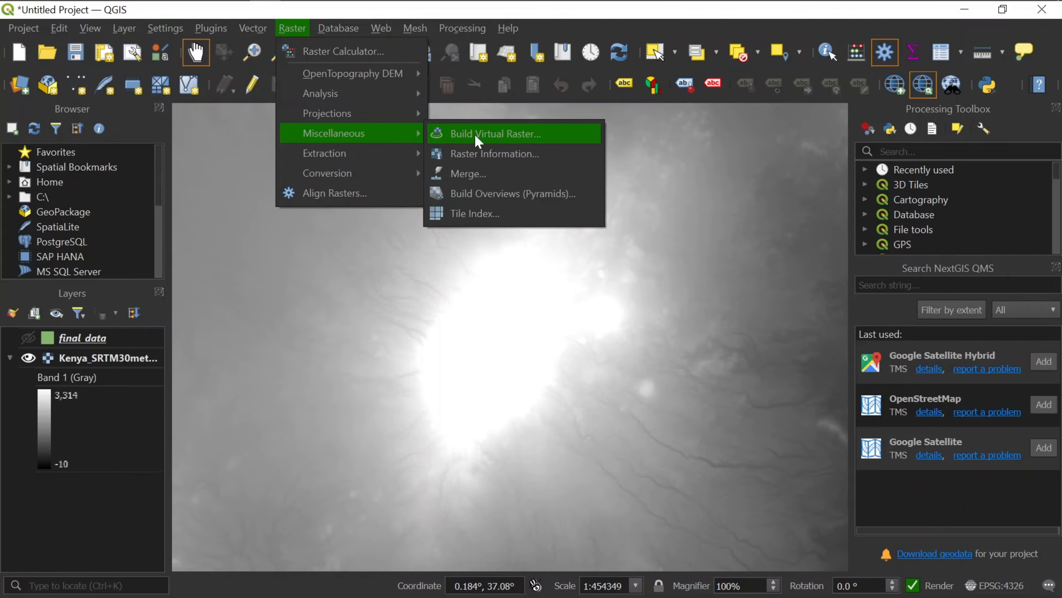
mouse_move(418, 152)
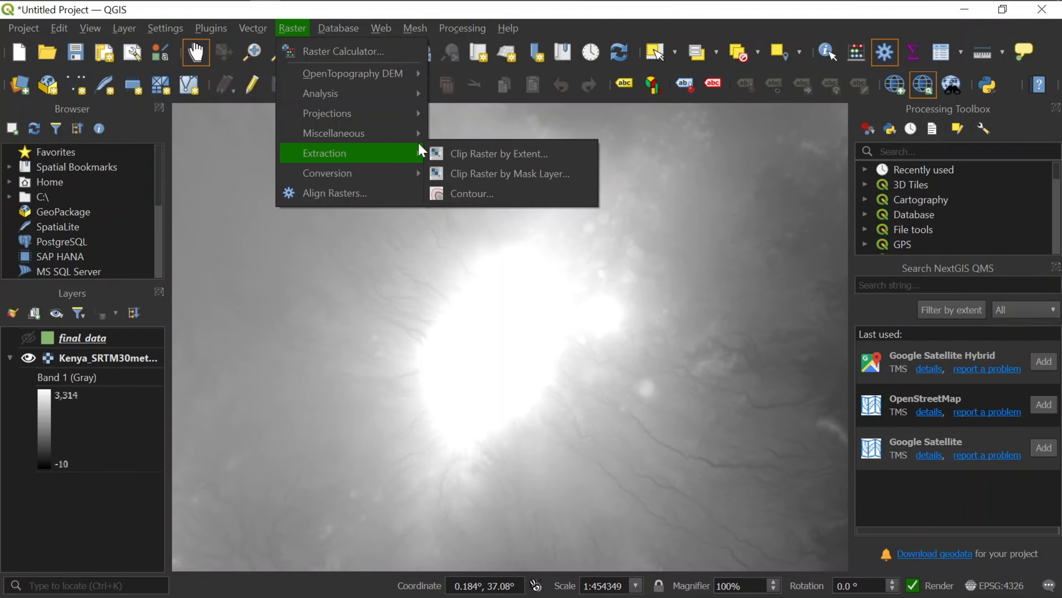
left_click(490, 155)
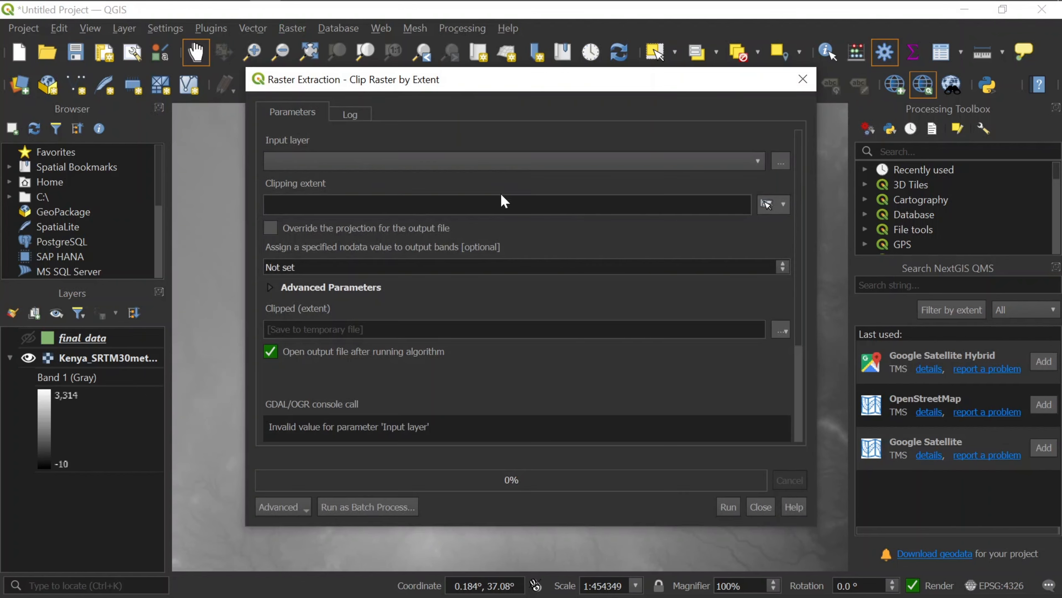
scroll(757, 161, "down", 1)
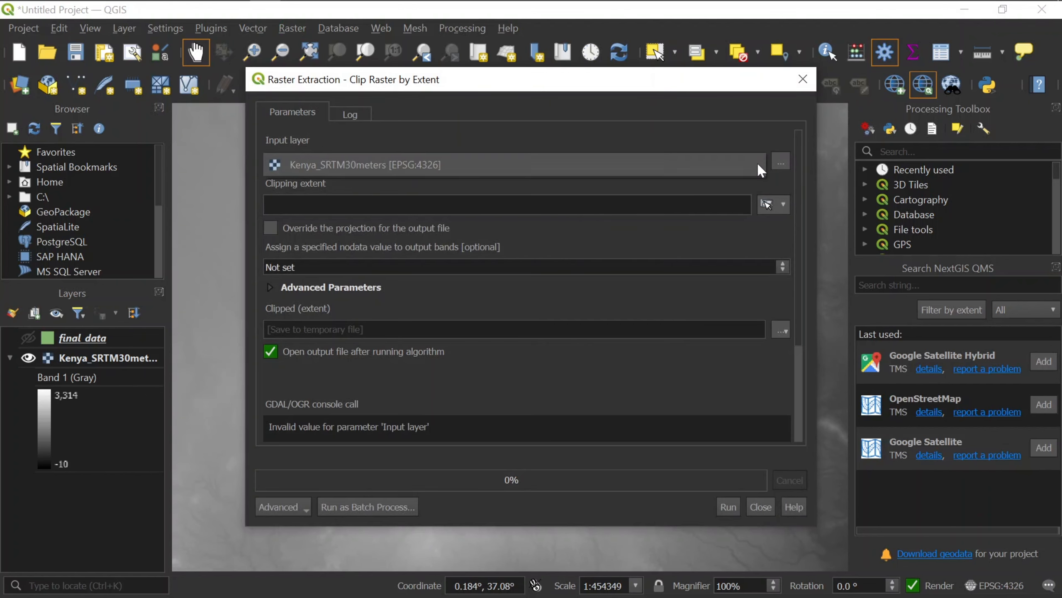
left_click(410, 166)
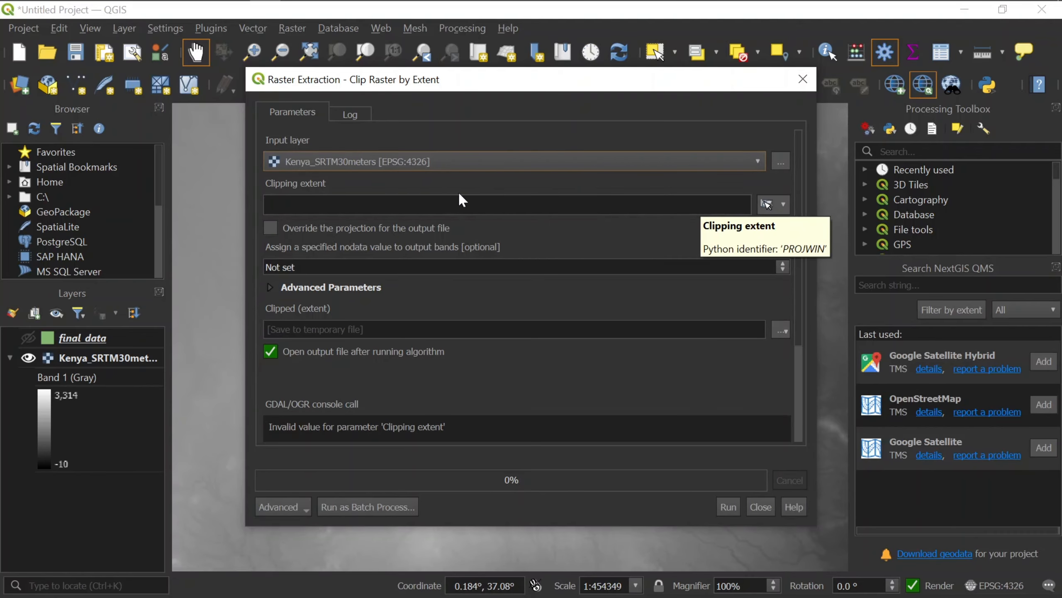
- Set the clipping extent to the current map canvas extent
left_click(784, 205)
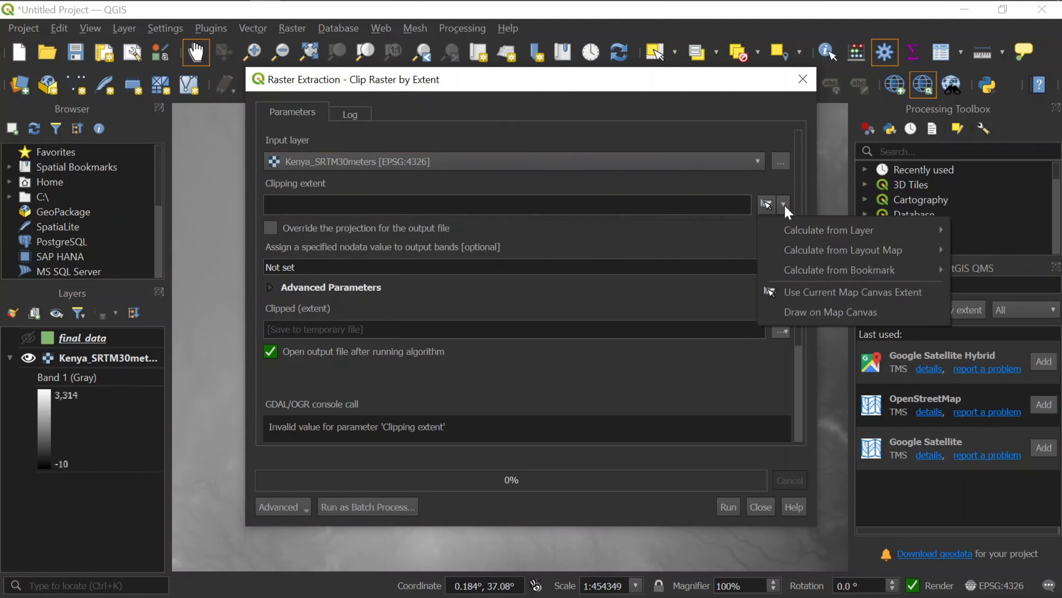
mouse_move(818, 233)
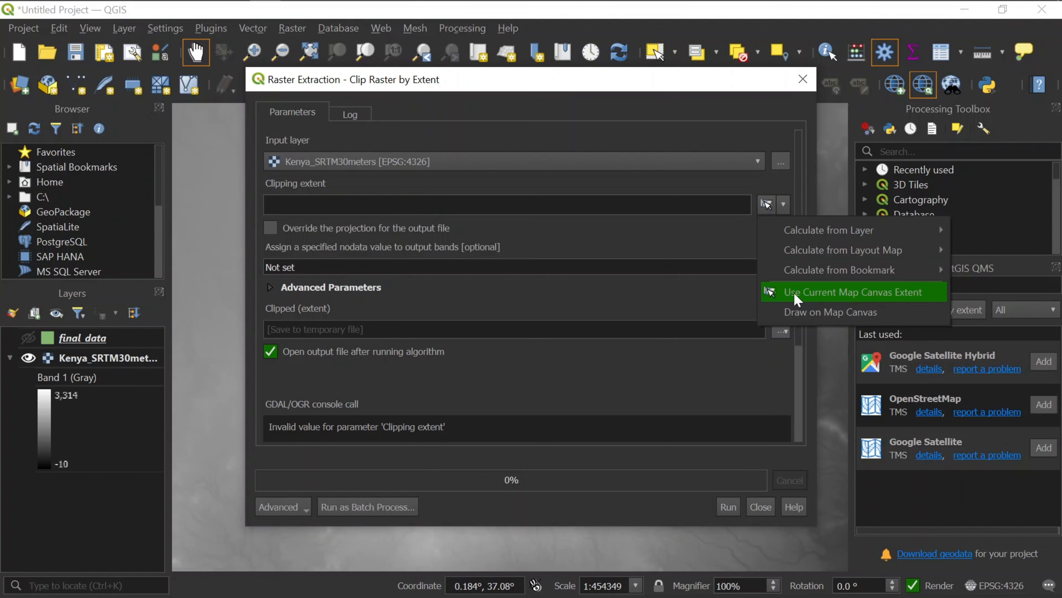
left_click(828, 295)
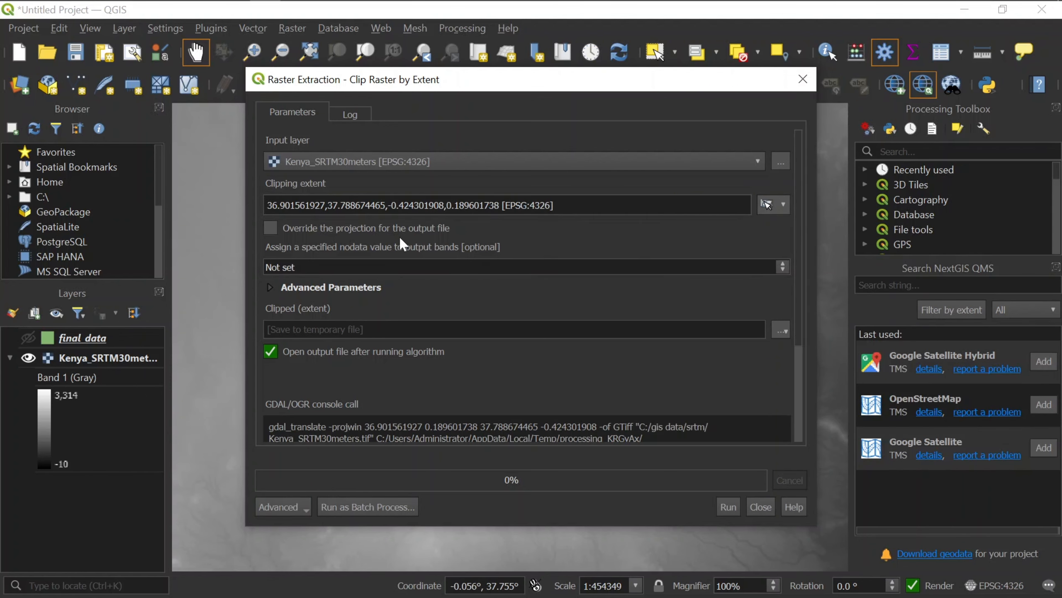
left_click_drag(487, 88, 532, 237)
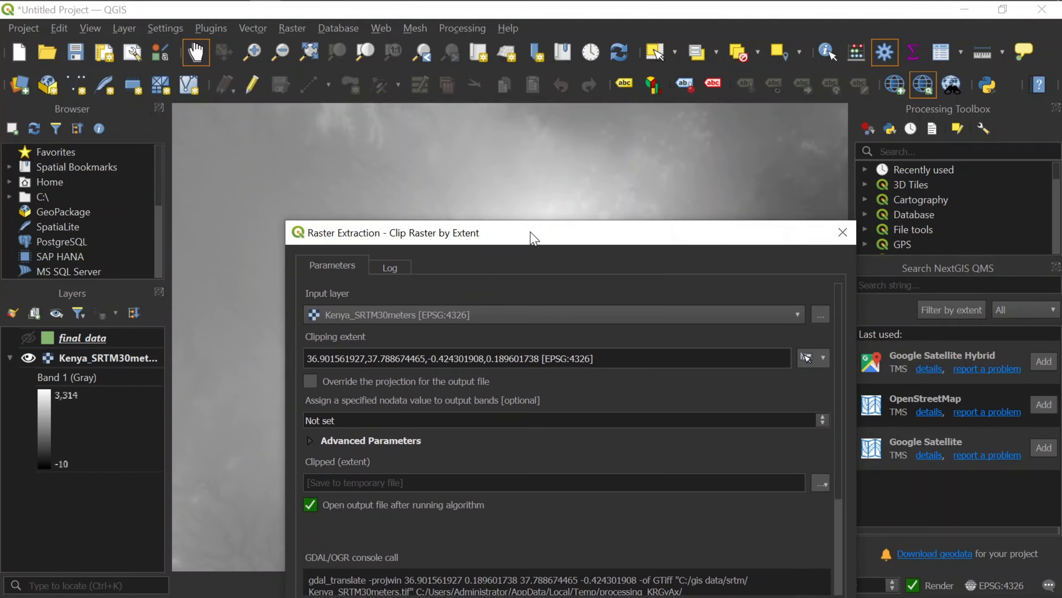
left_click_drag(609, 235, 571, 91)
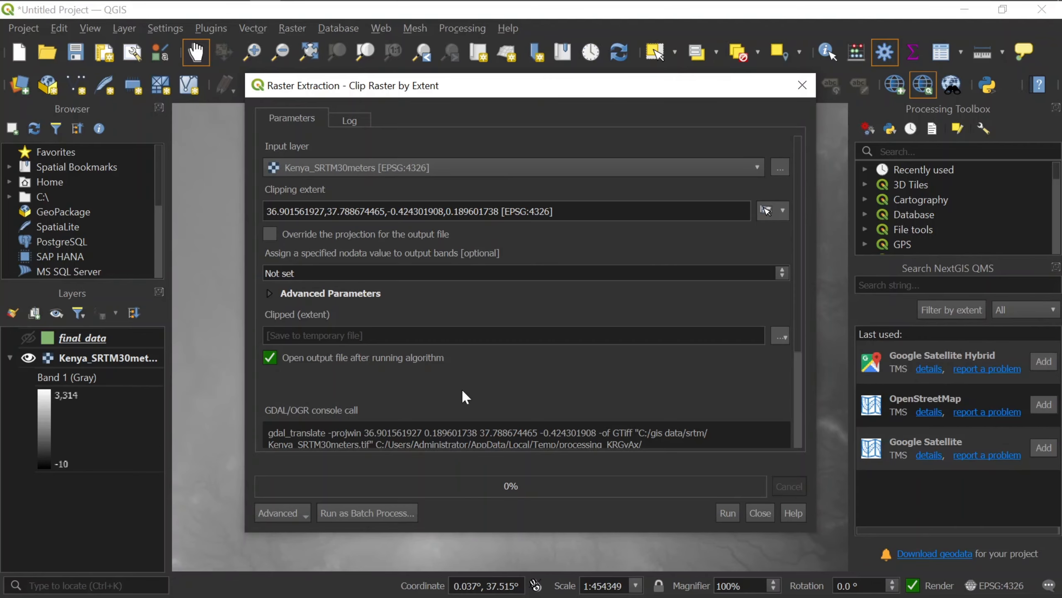
- Run the raster clip with a temporary output file and close the clipping dialog
left_click(729, 514)
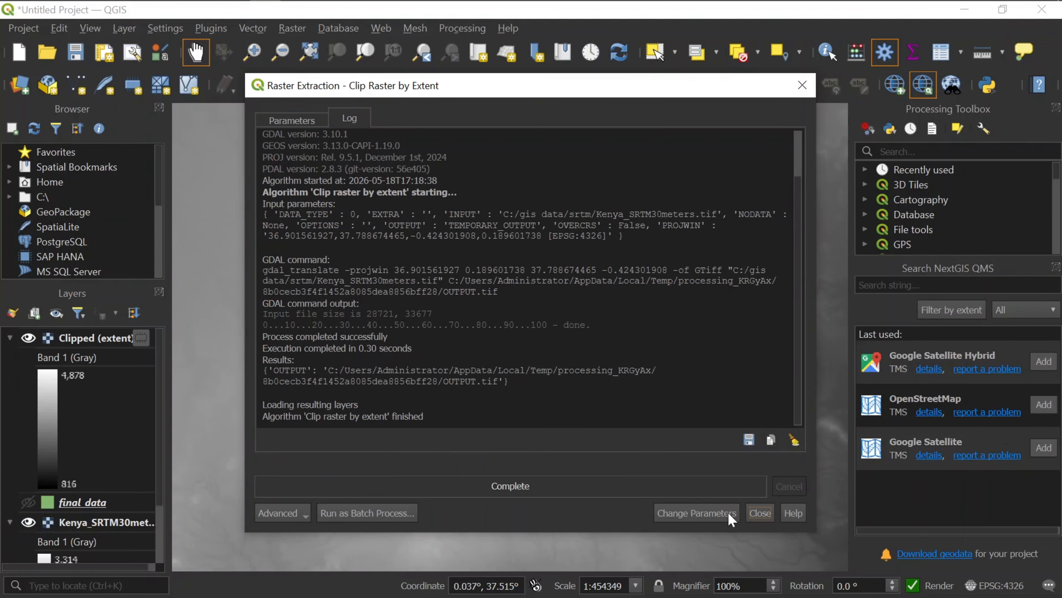
left_click_drag(425, 416, 294, 416)
left_click(293, 416)
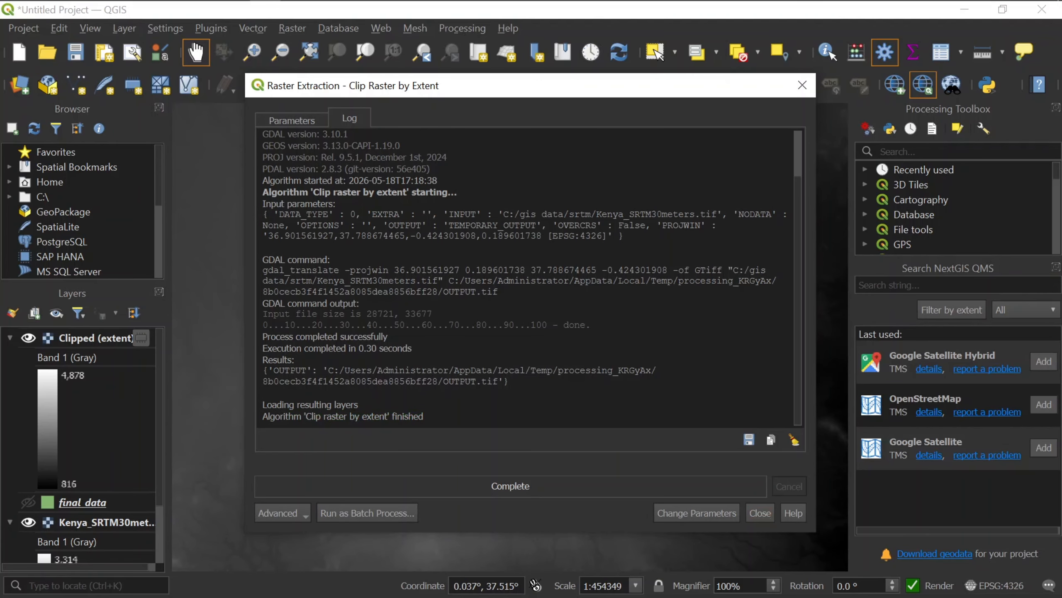
left_click(765, 513)
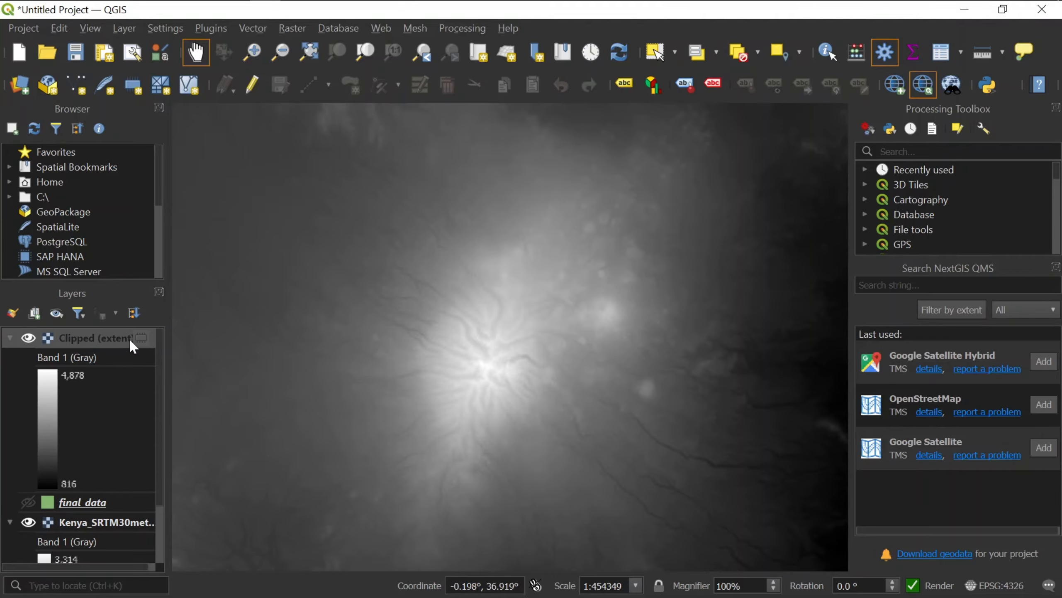
- Hide the Kenya_SRTM30meters layer and zoom the map to the Clipped (extent) layer
mouse_move(144, 338)
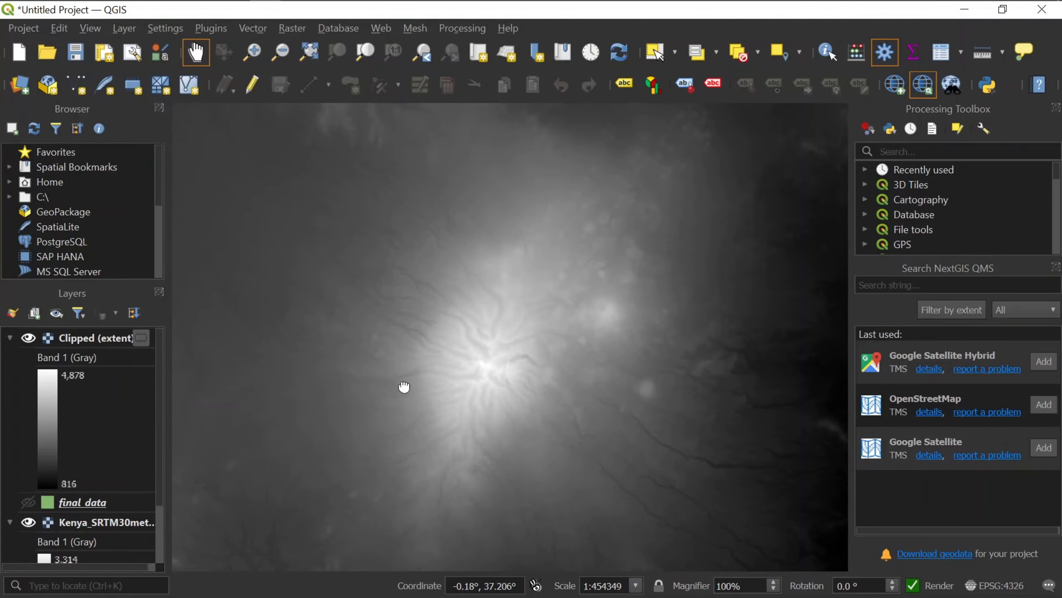
left_click_drag(403, 384, 405, 376)
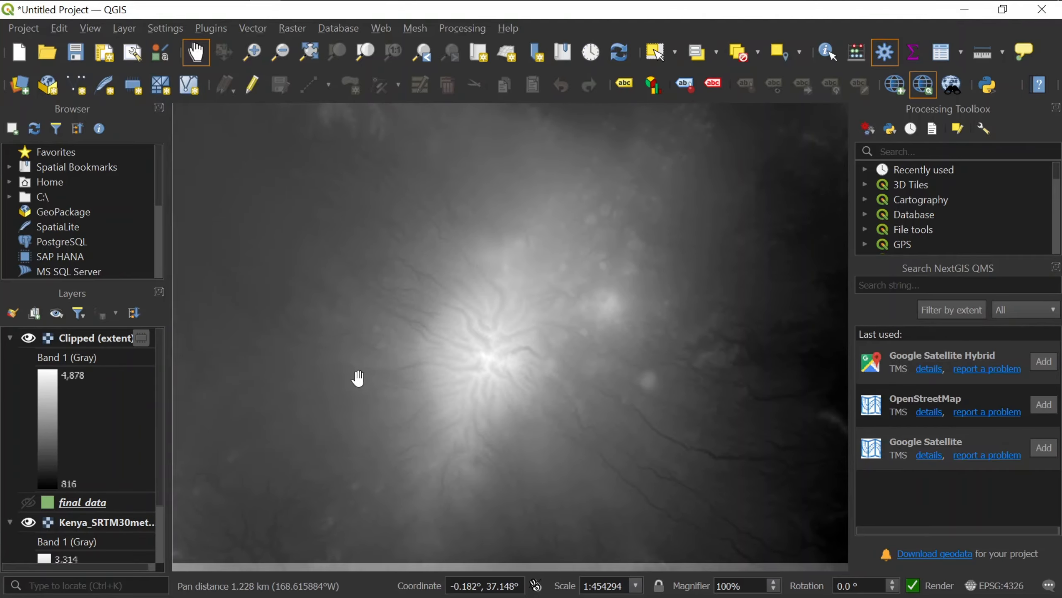
left_click(29, 522)
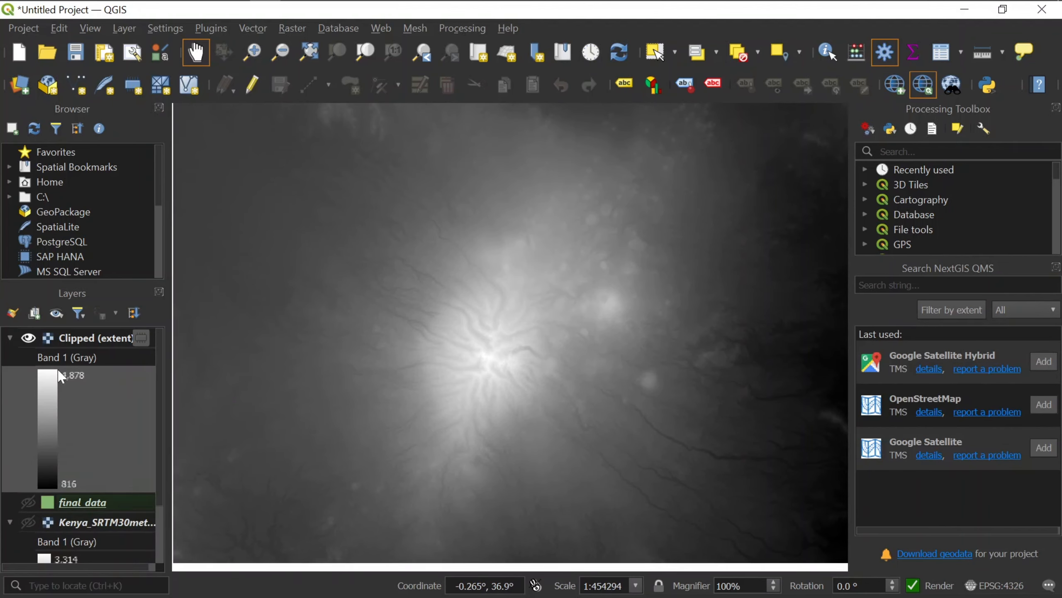
left_click(84, 338)
right_click(73, 337)
left_click(153, 20)
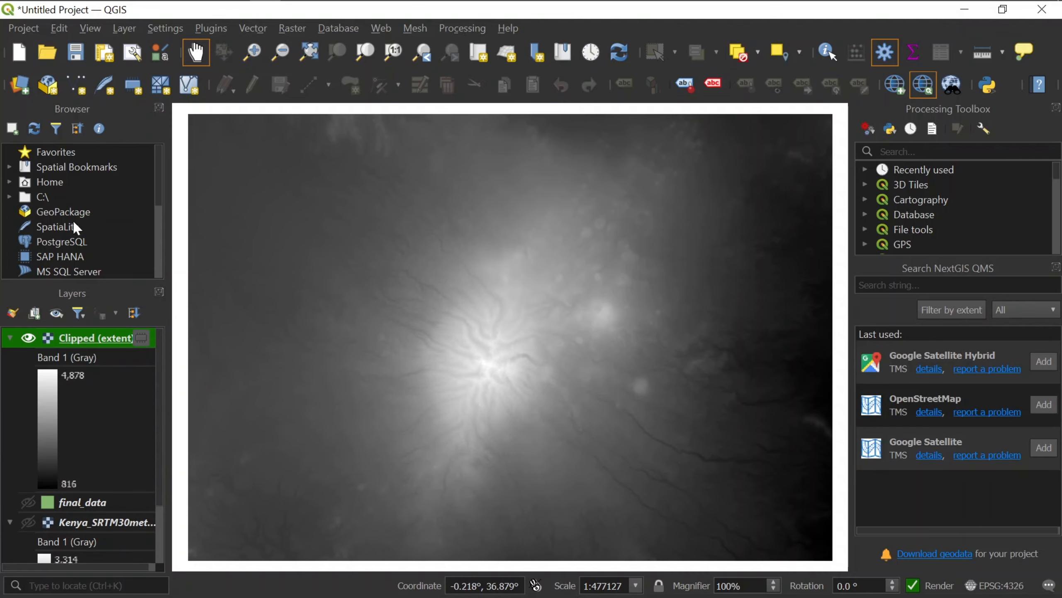
left_click(91, 29)
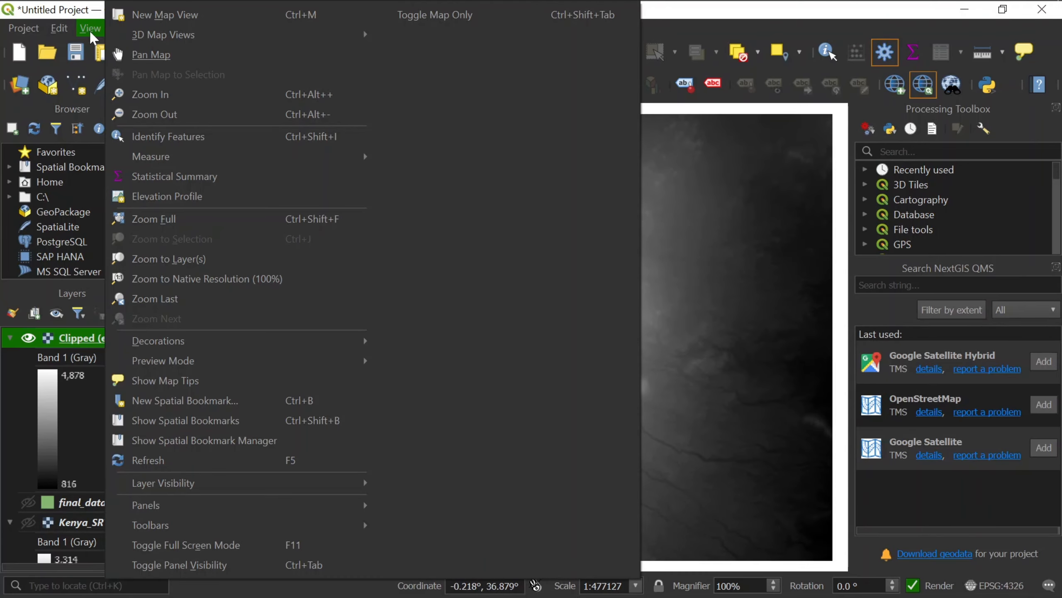
left_click_drag(691, 194, 510, 297)
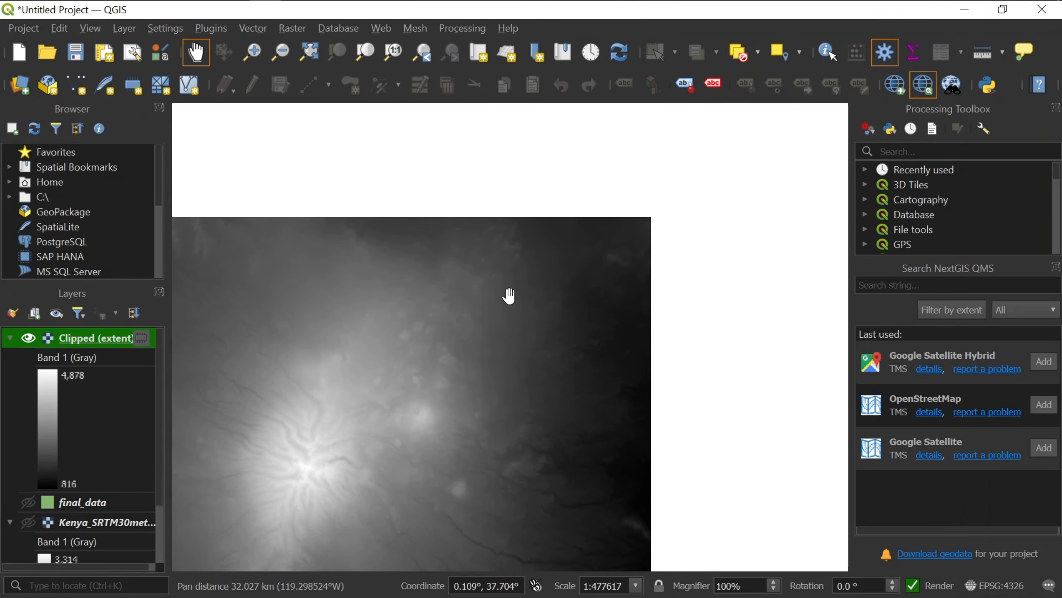
- Change the Clipped (extent) layer's render type to Hillshade, keeping the Normal blending mode
double_click(111, 339)
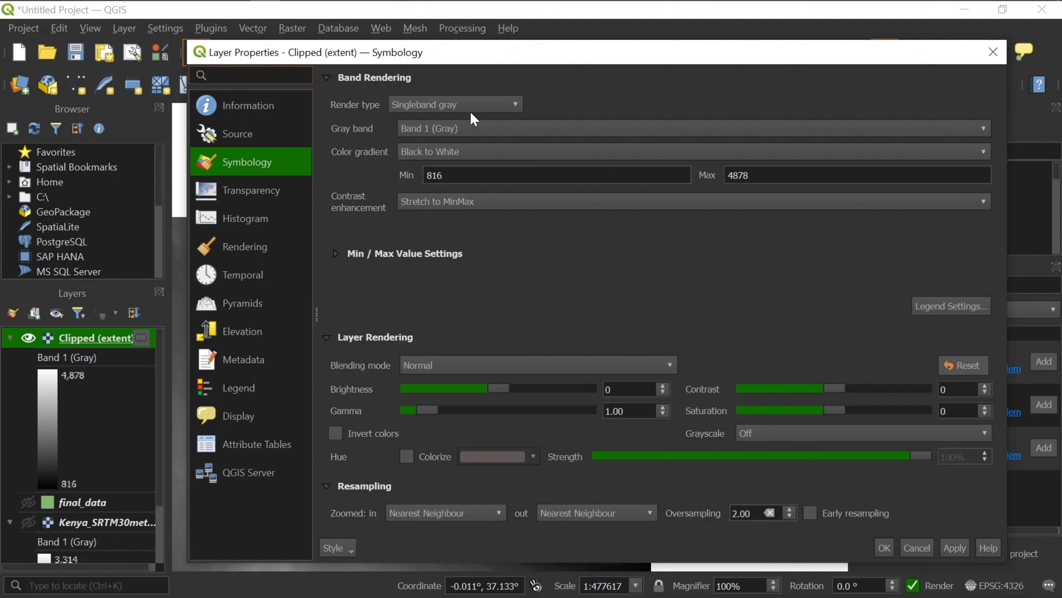
left_click(493, 104)
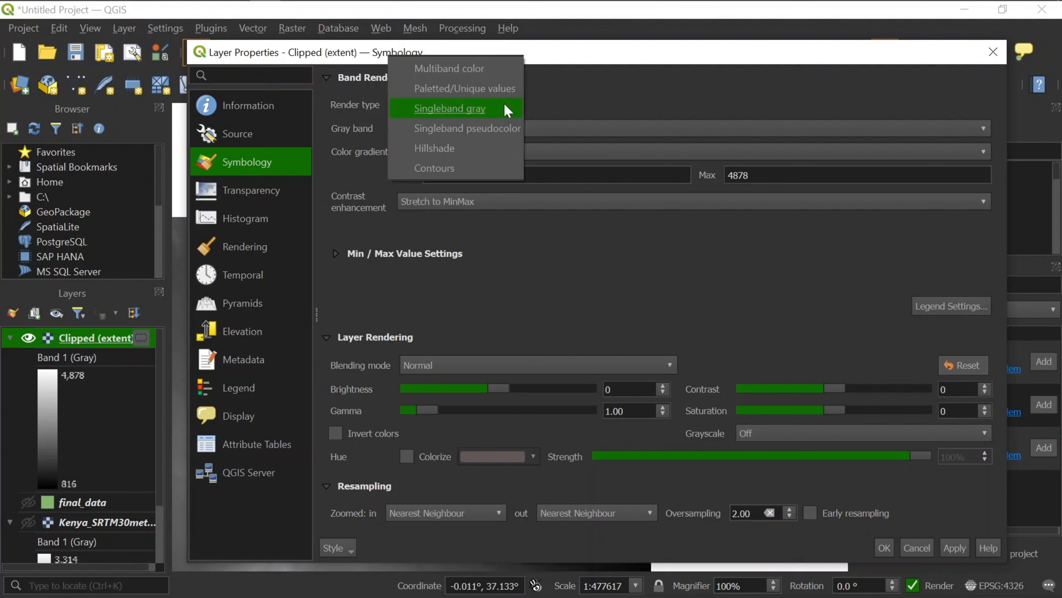
left_click(458, 153)
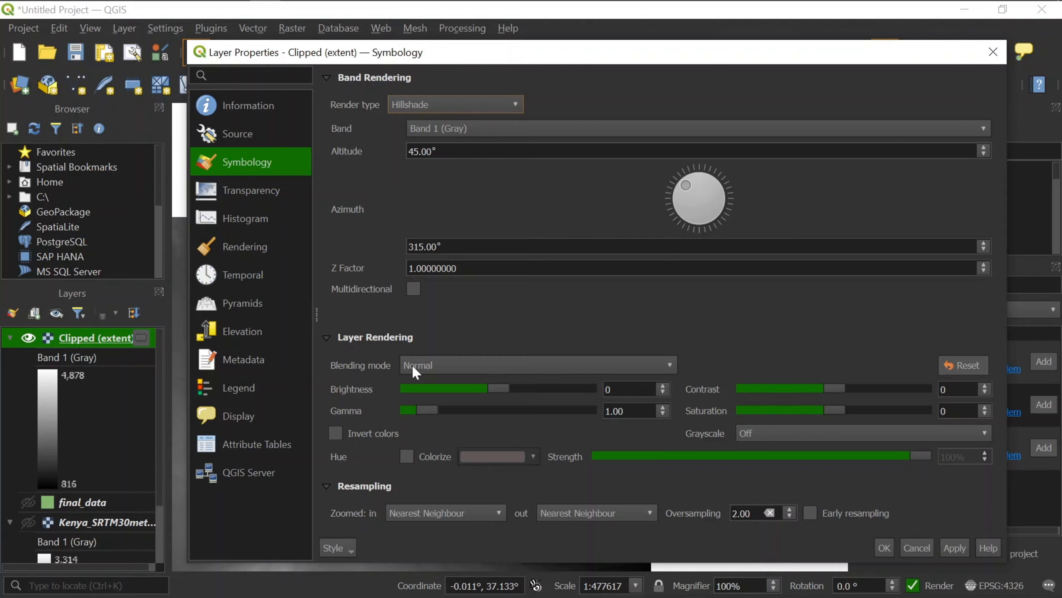
left_click(673, 365)
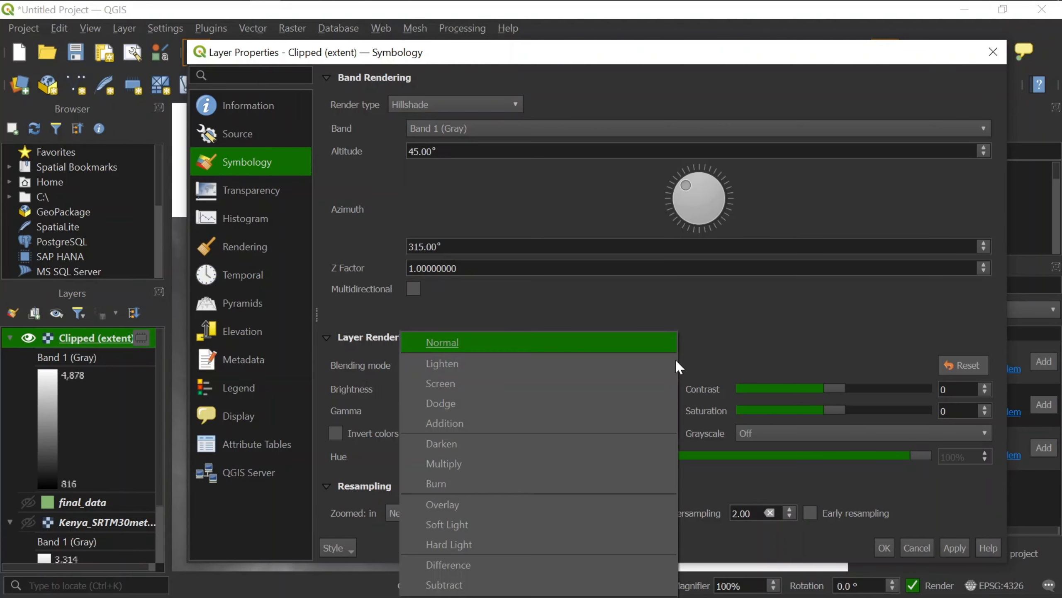
left_click(762, 338)
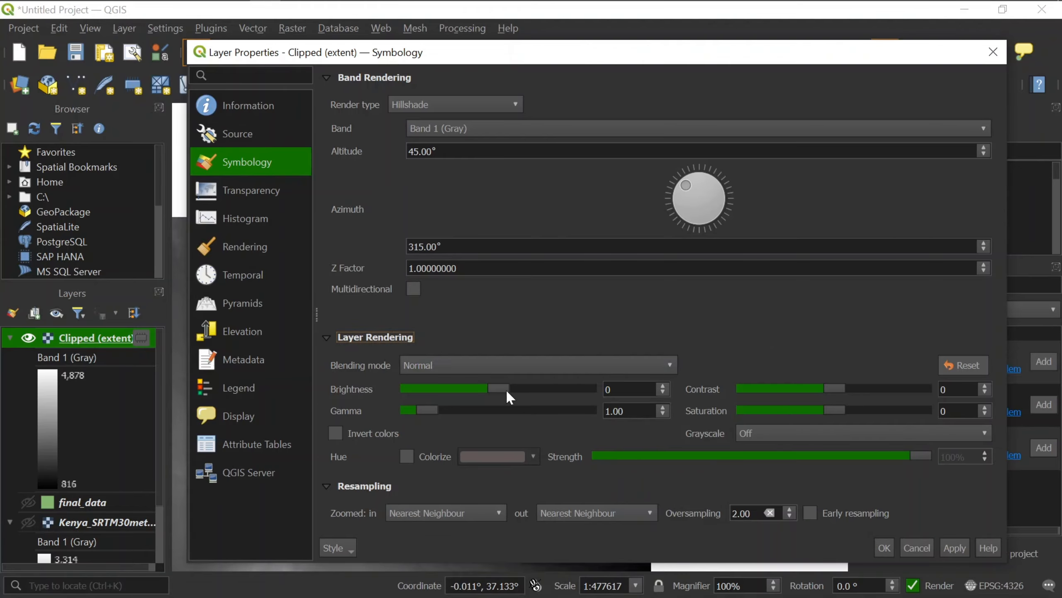
- Set the hillshade layer's brightness to 80, contrast to -31 and gamma to 2.00, and accept the layer properties
left_click_drag(506, 389, 536, 392)
left_click(662, 393)
left_click(662, 392)
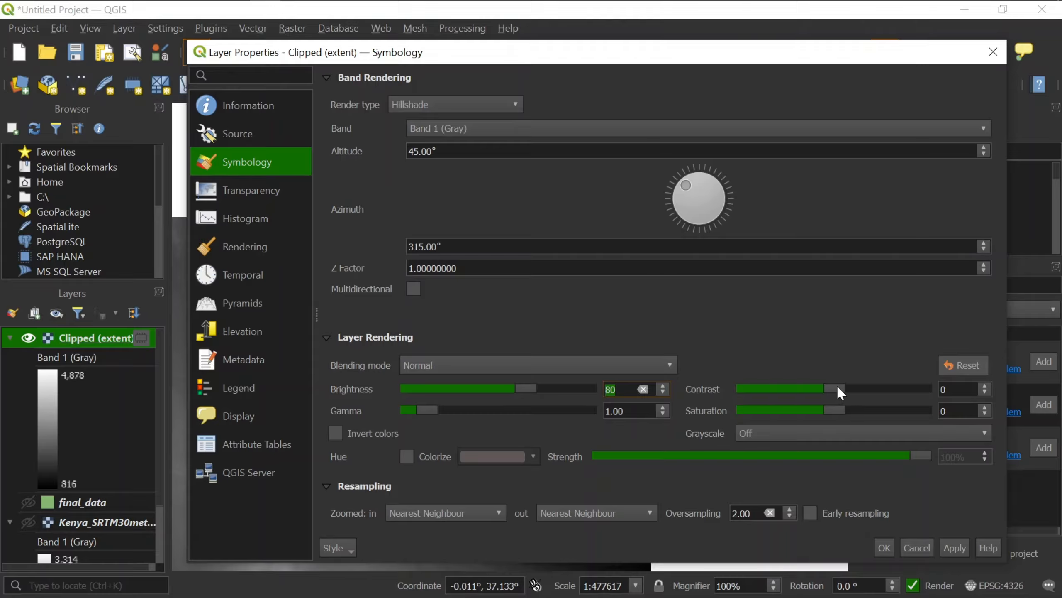
left_click_drag(841, 386, 808, 389)
left_click(663, 409)
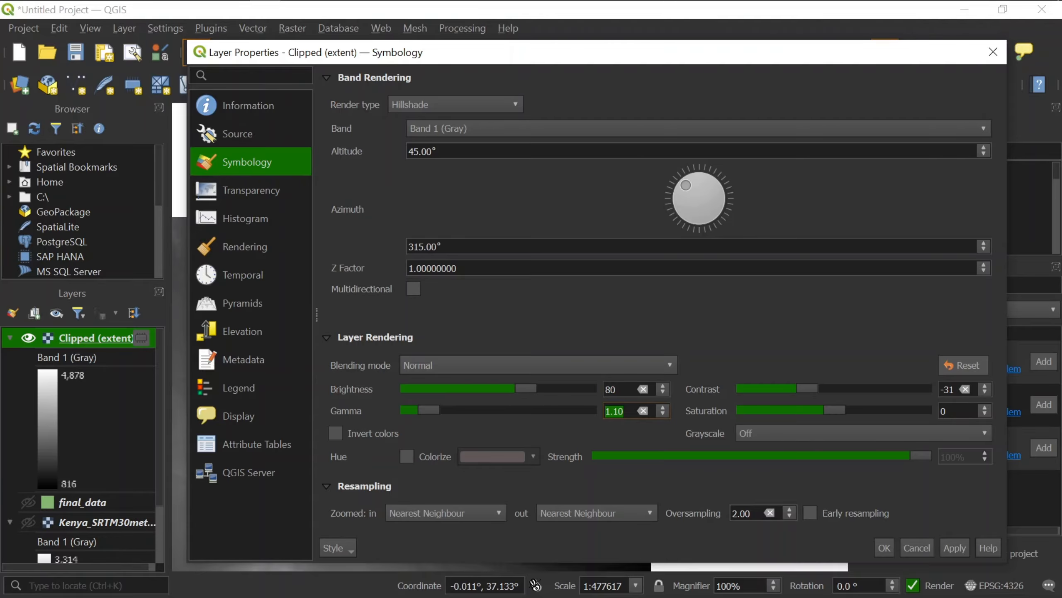
type("2")
key("Return")
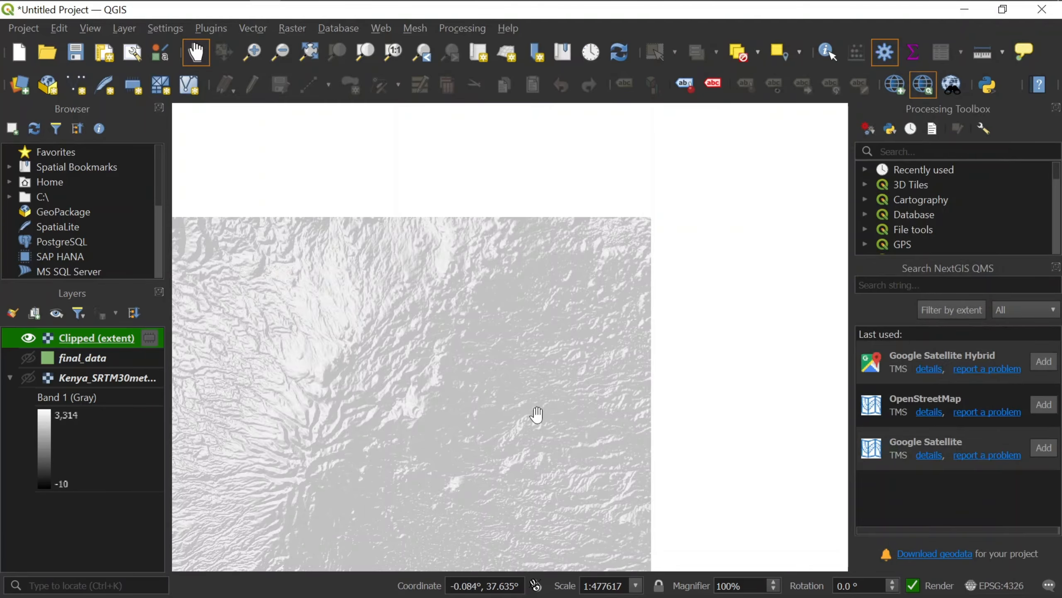
- Set both zoomed-in and zoomed-out resampling of the Clipped (extent) layer to Bilinear (2x2 Kernel)
left_click_drag(370, 435, 481, 387)
left_click_drag(402, 405, 425, 390)
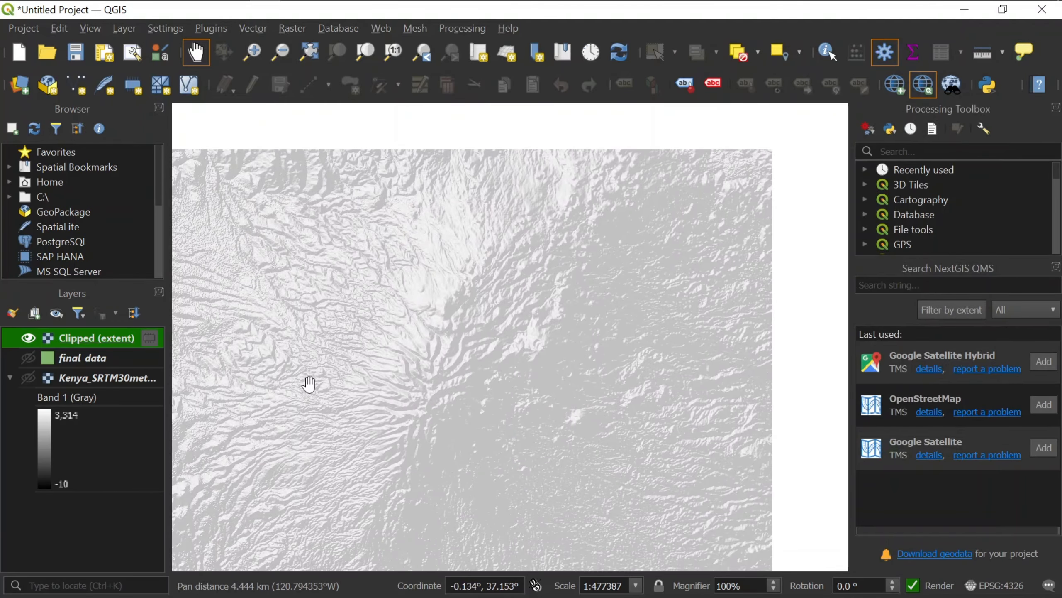
double_click(99, 339)
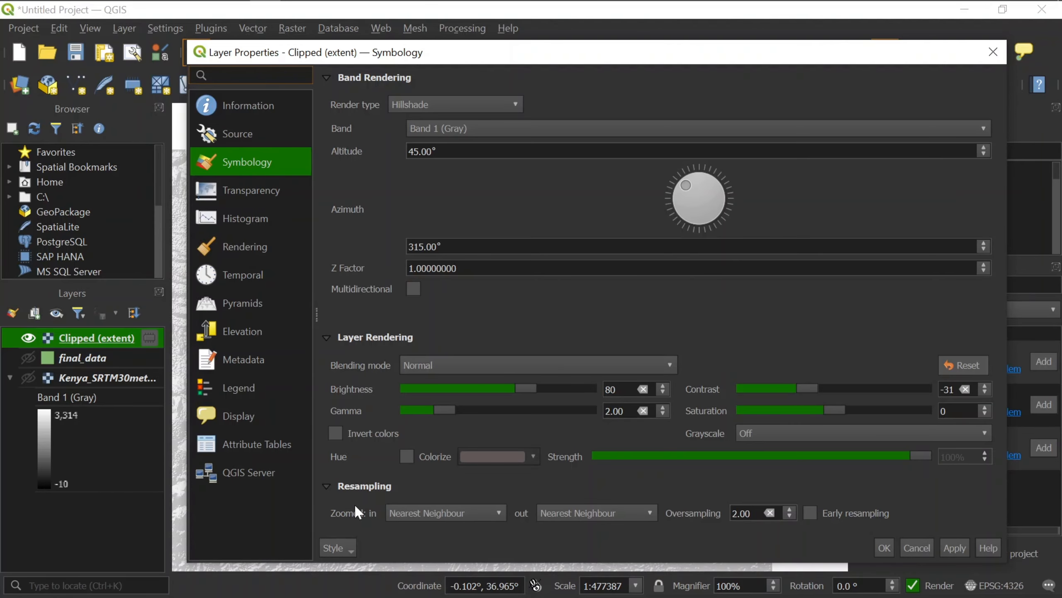
left_click(479, 523)
left_click(455, 538)
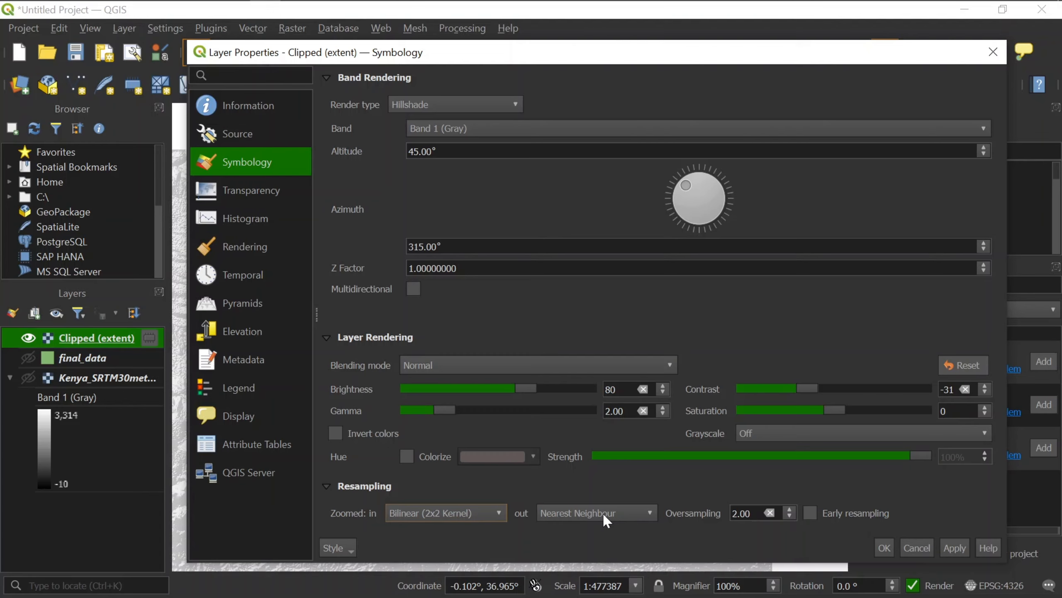
left_click(614, 516)
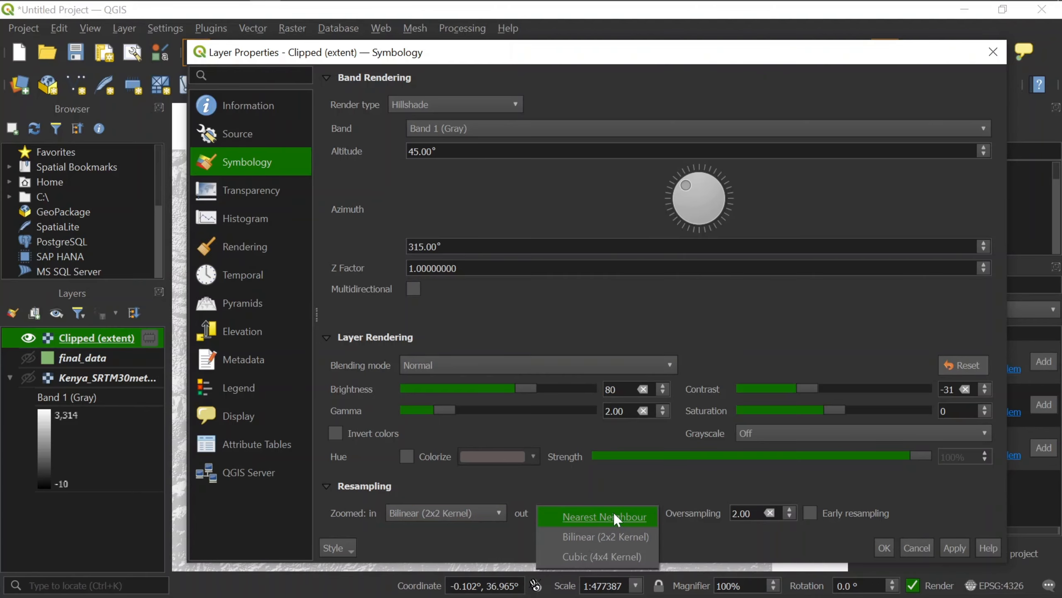
left_click(598, 537)
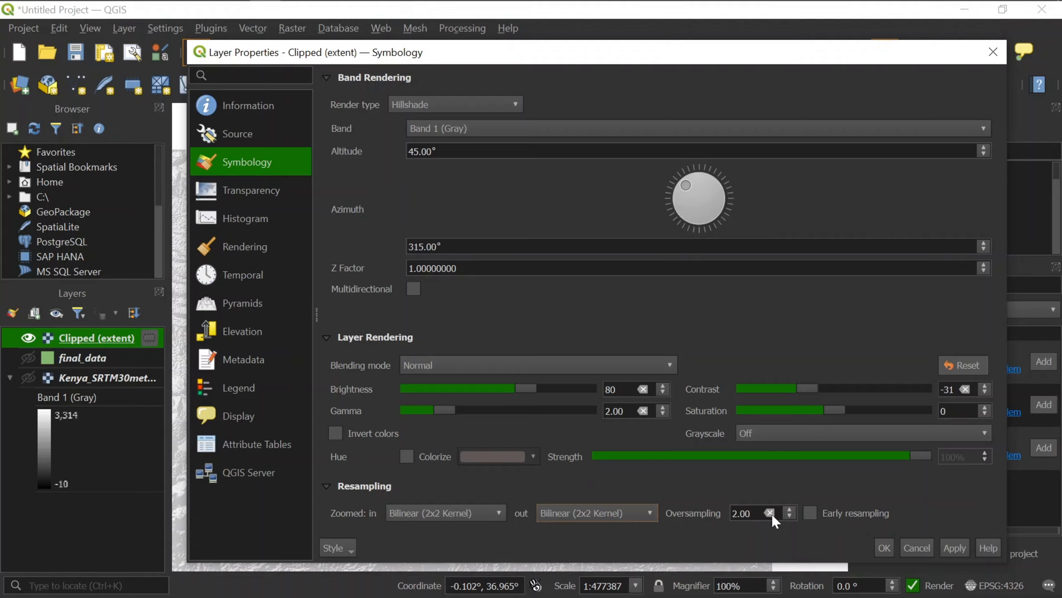
- Enable early resampling for the Clipped (extent) layer and apply the layer properties
left_click(750, 513)
key("Tab")
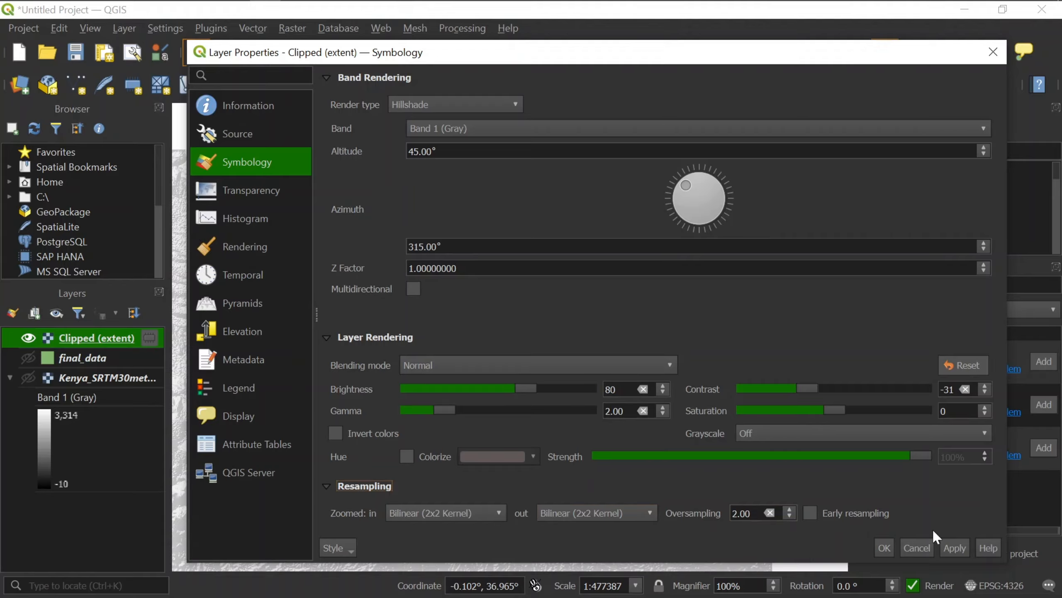
left_click(809, 514)
left_click(957, 548)
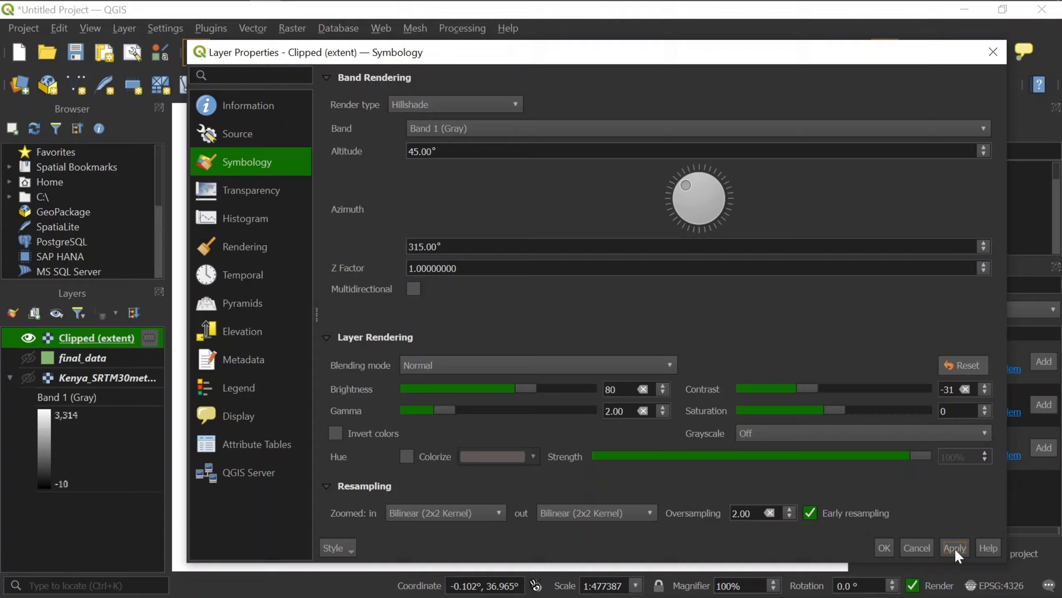
left_click(881, 546)
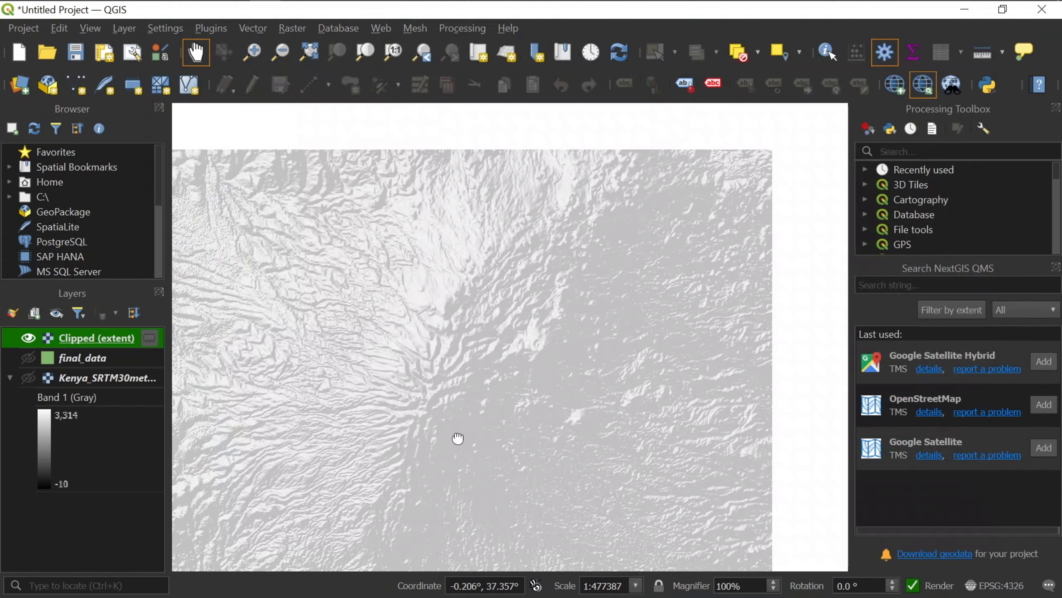
- Center the whole hillshaded raster on the canvas, create a new 3D map view of it and maximize the 3D window
left_click_drag(458, 439, 501, 418)
left_click_drag(569, 408, 527, 387)
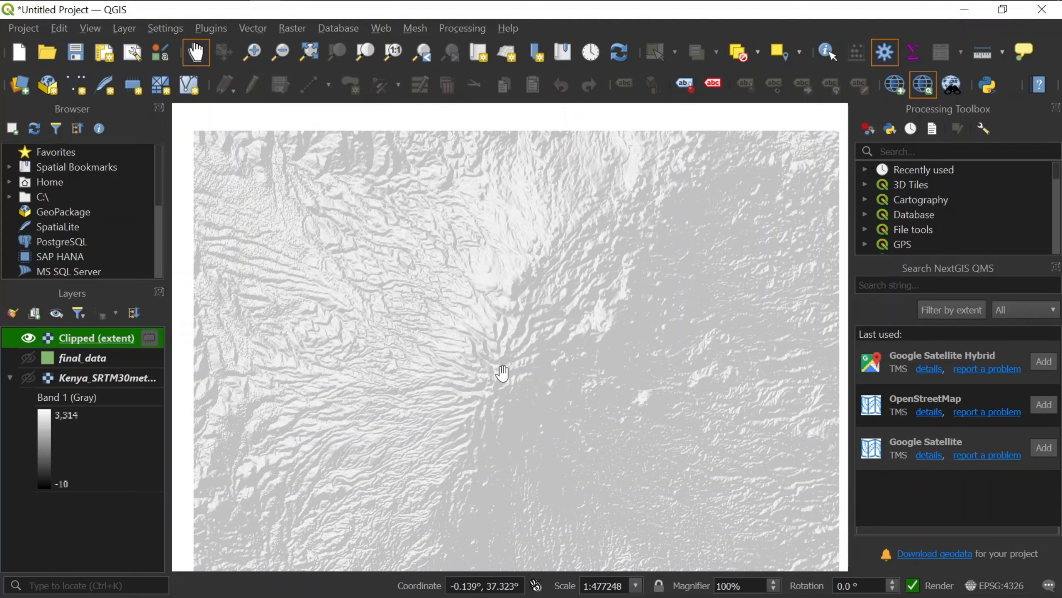
left_click_drag(511, 410, 518, 394)
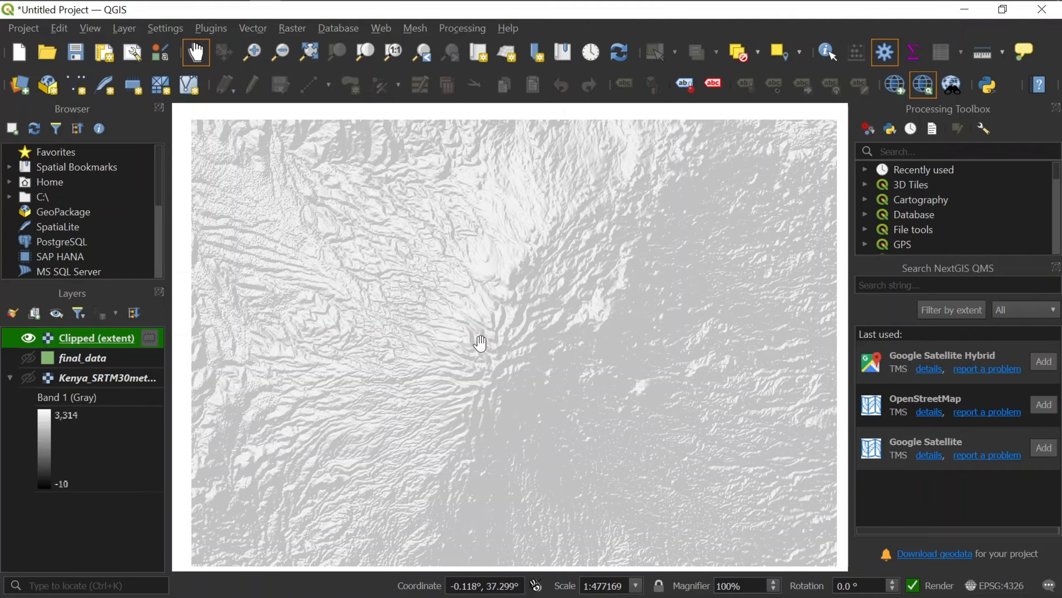
left_click_drag(482, 353, 477, 351)
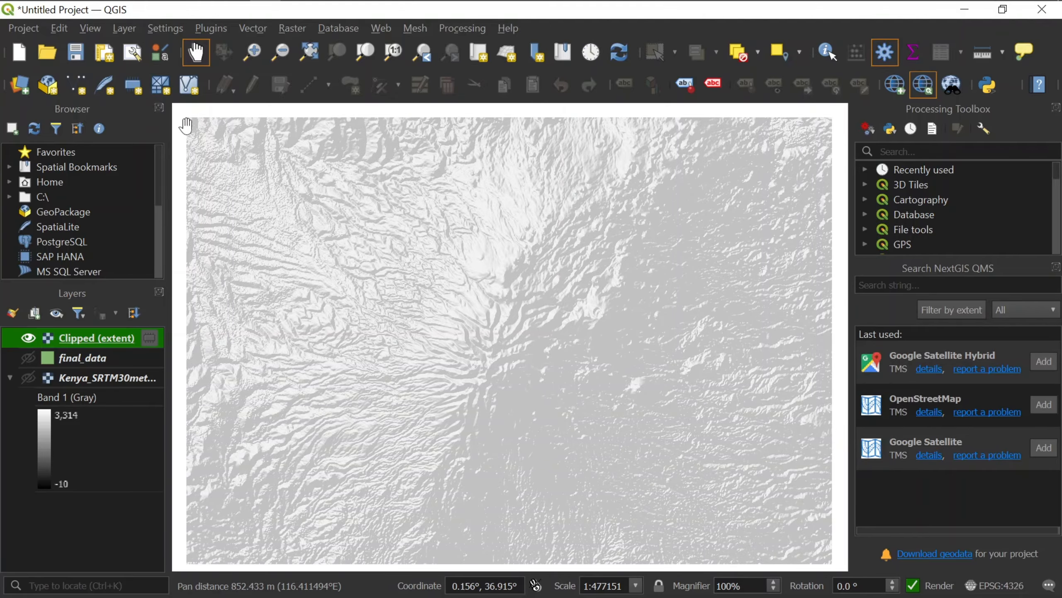
left_click(88, 29)
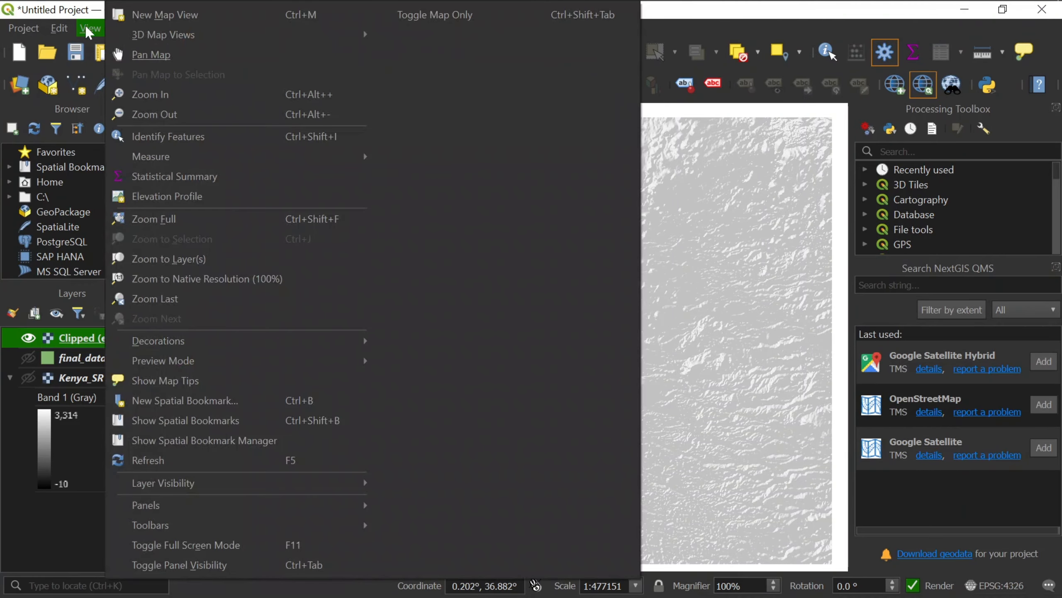
mouse_move(141, 39)
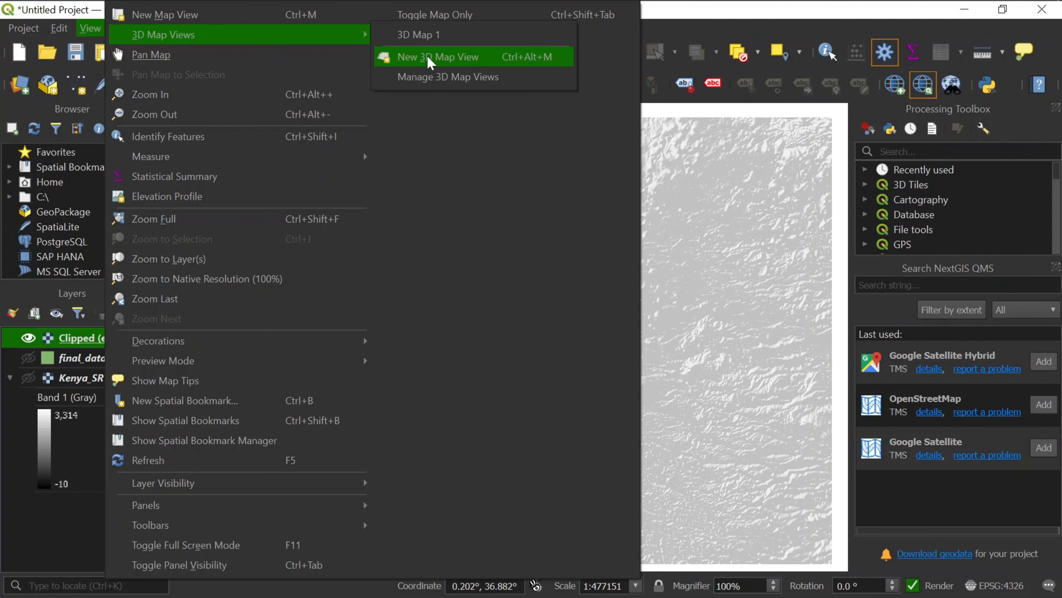
left_click(429, 62)
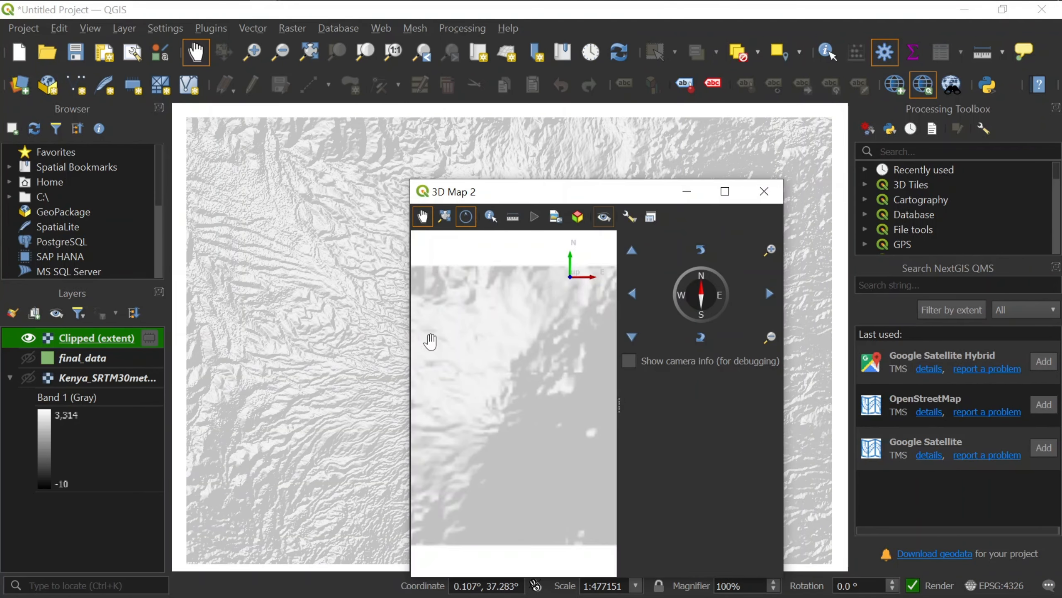
left_click_drag(631, 196, 622, 171)
left_click(717, 166)
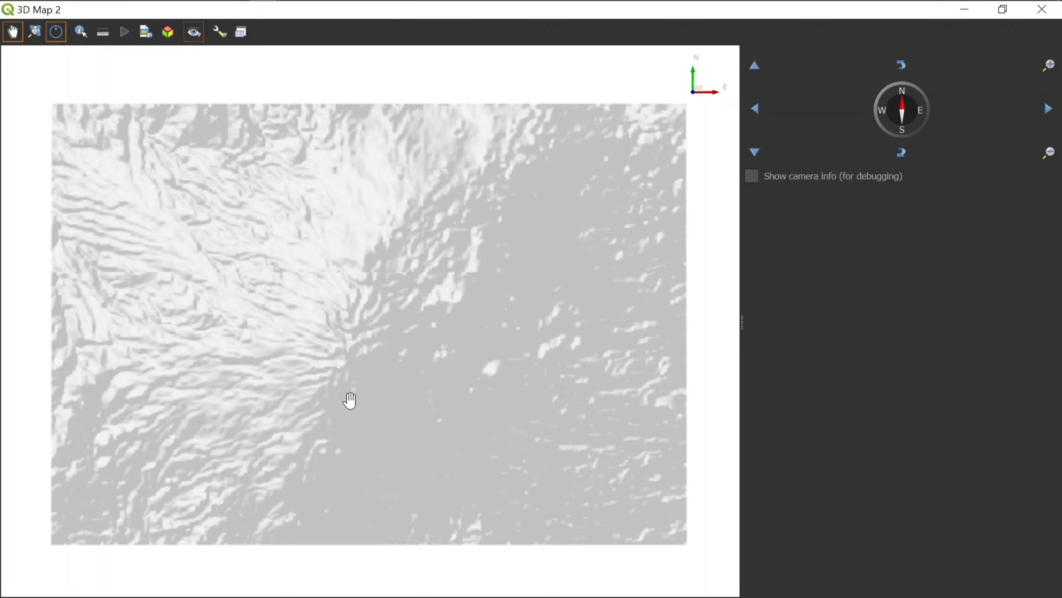
- Switch from the 3D map window back to the main QGIS project window
mouse_move(391, 8)
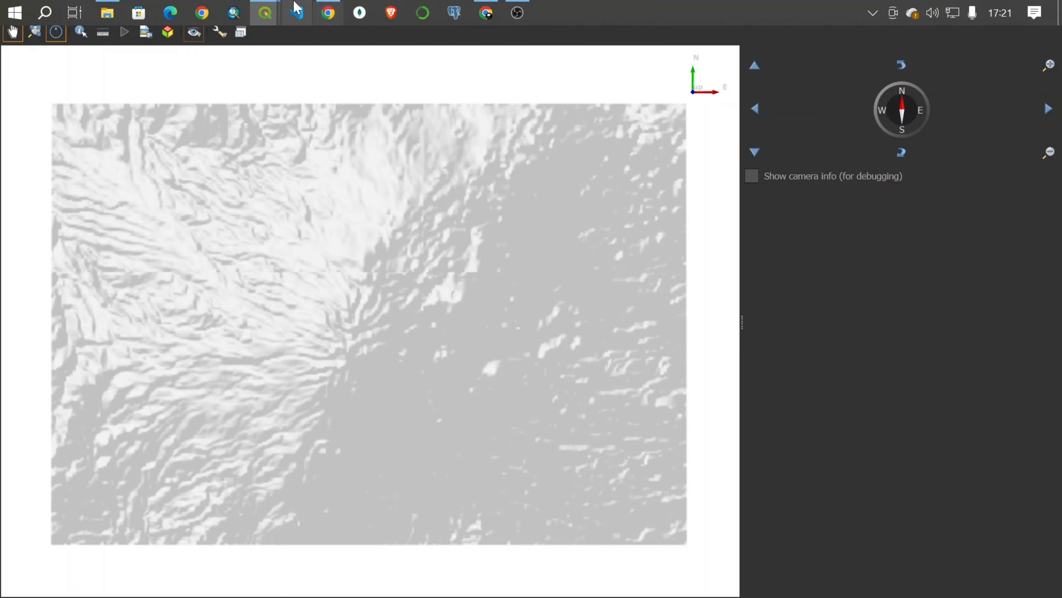
mouse_move(264, 10)
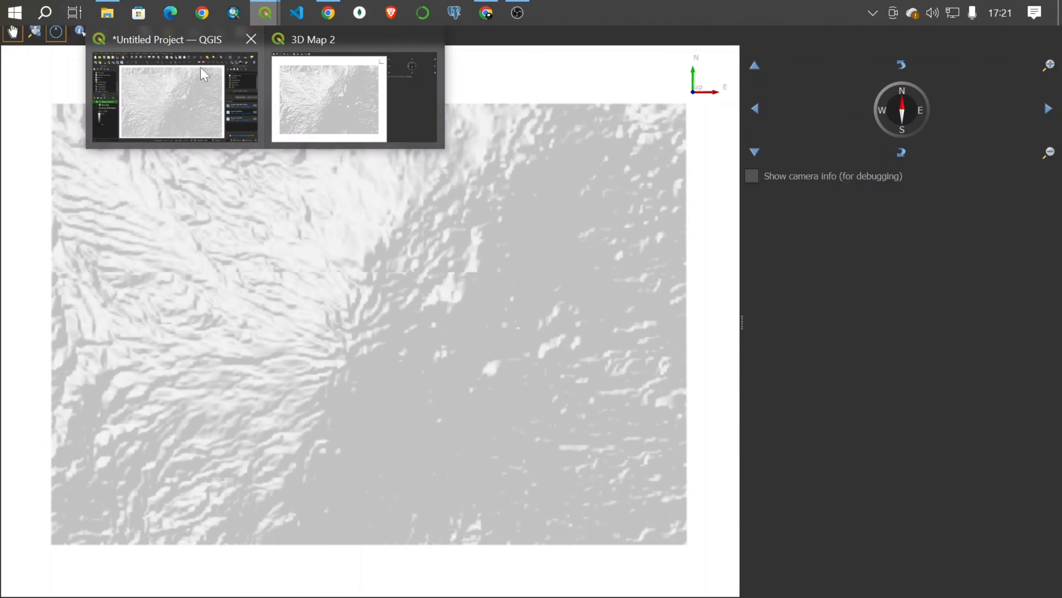
left_click(200, 67)
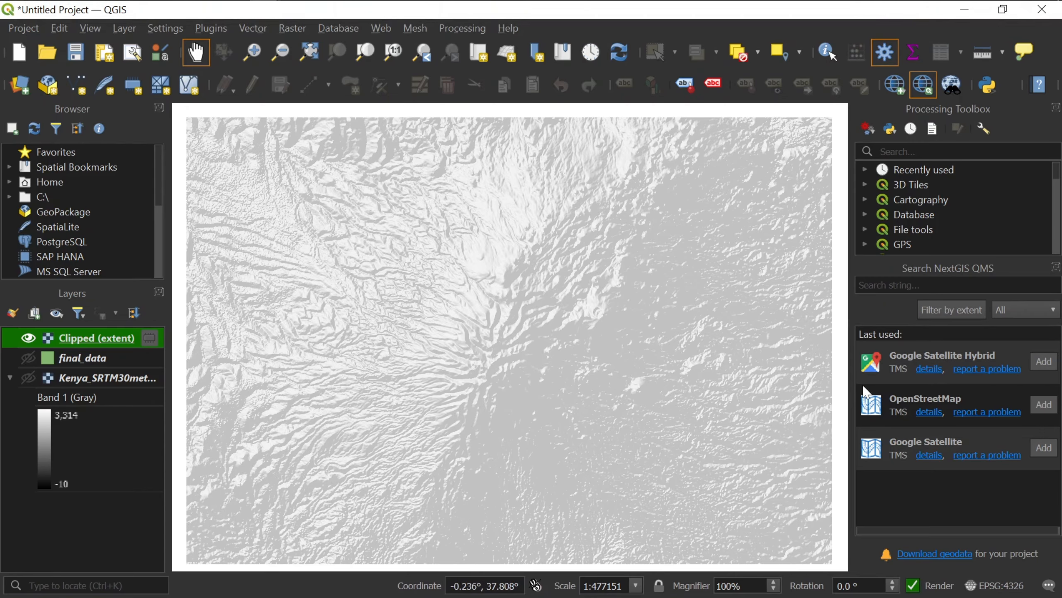
left_click(916, 285)
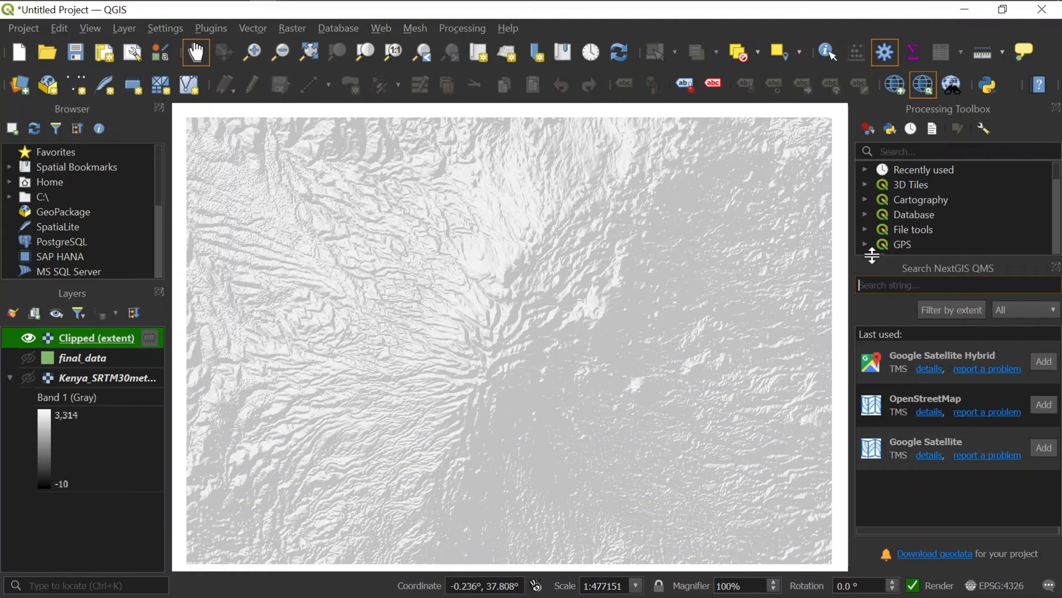
left_click(211, 29)
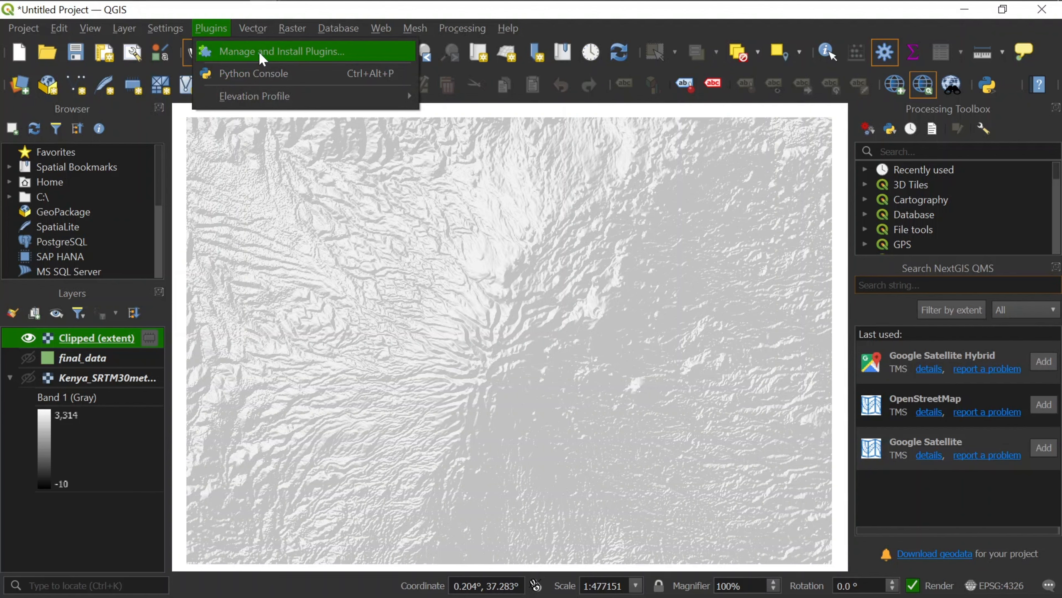
mouse_move(301, 96)
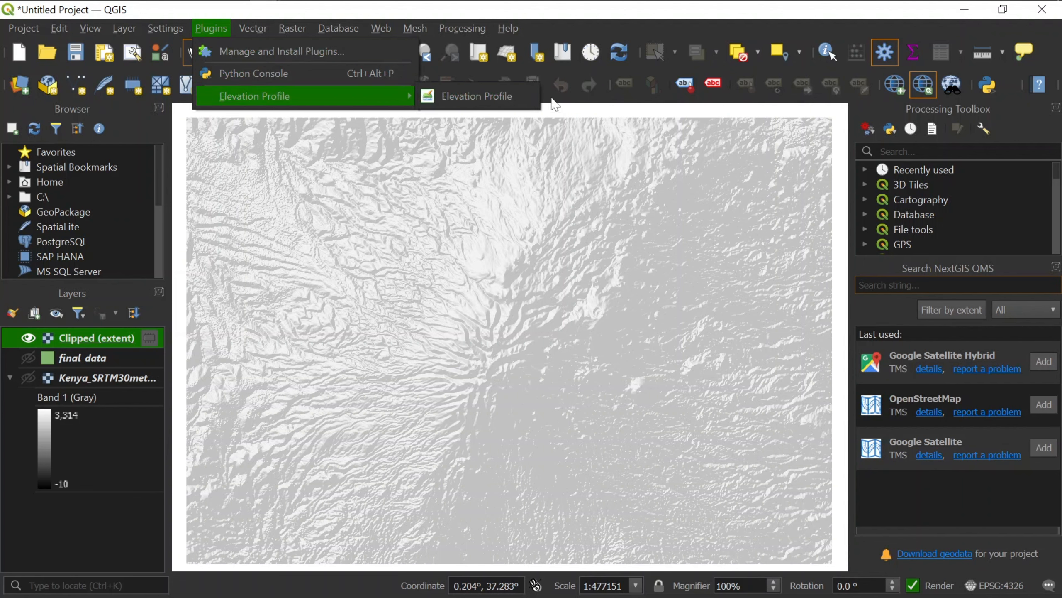
left_click(472, 109)
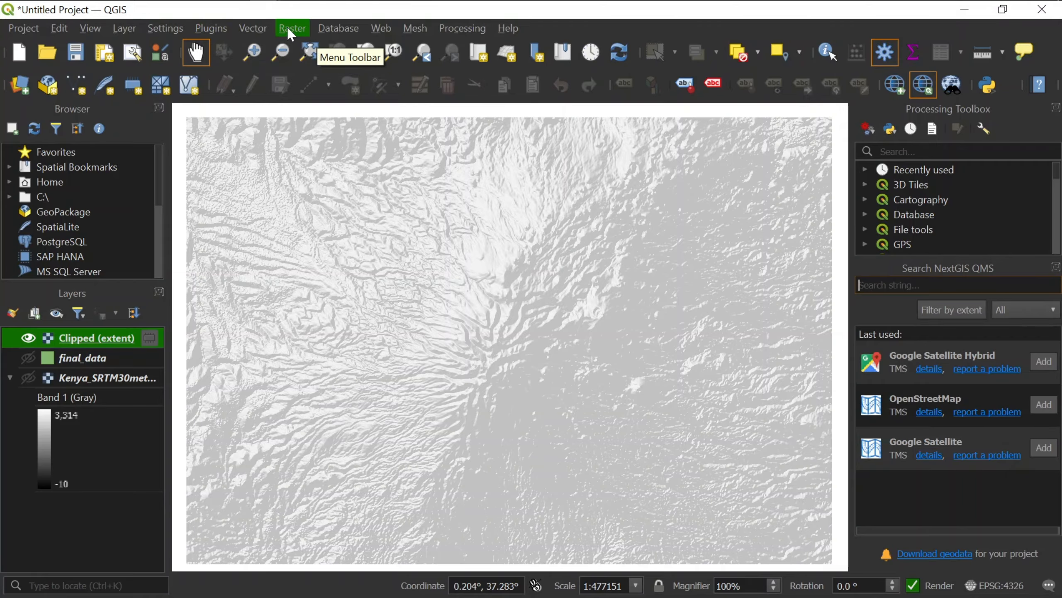
left_click(372, 28)
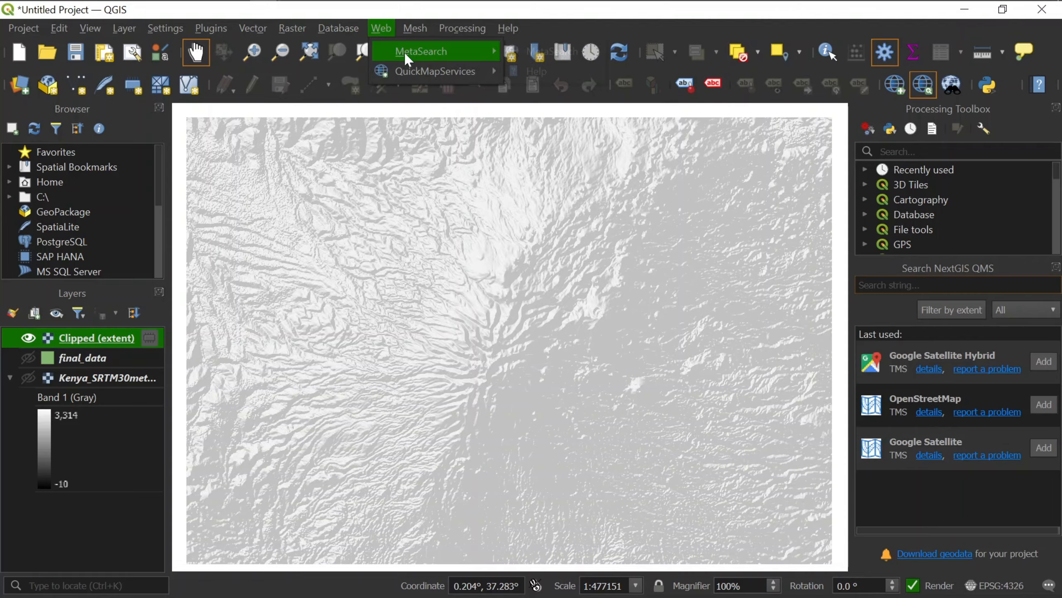
mouse_move(410, 75)
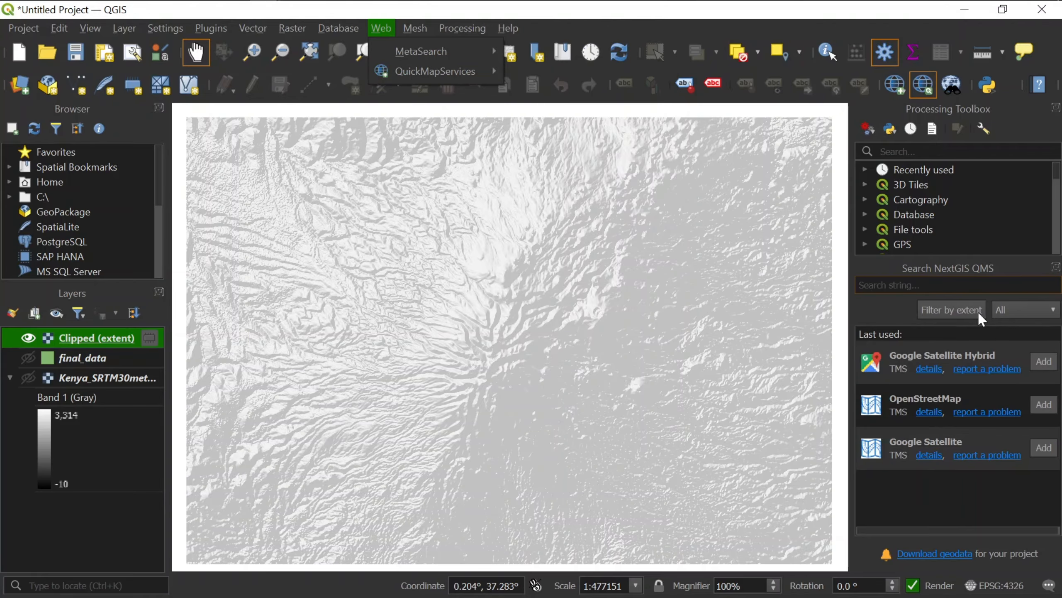
left_click(922, 284)
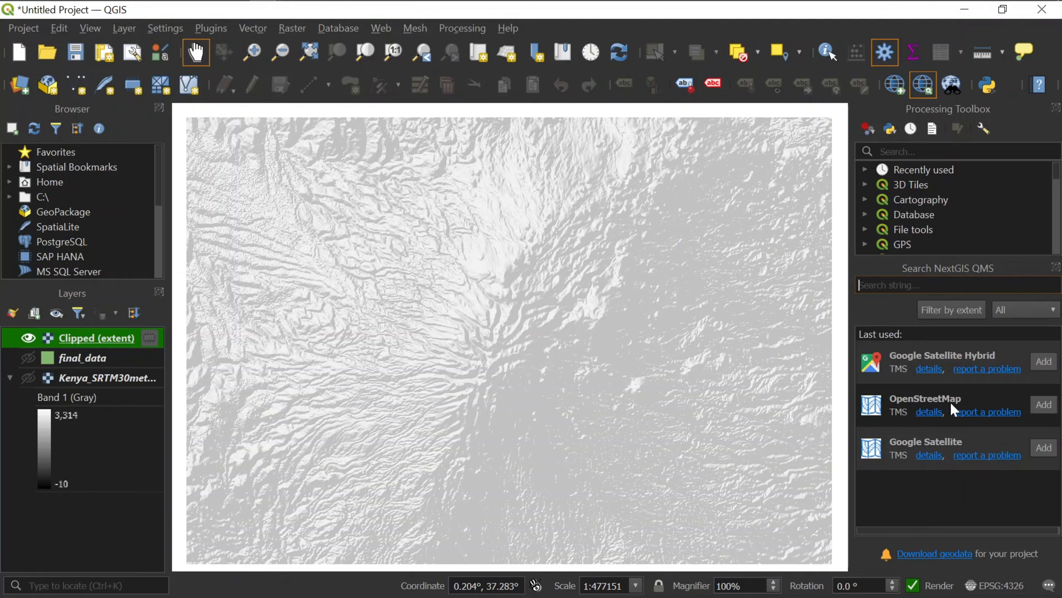
- Add the Google Satellite basemap to the project and move it above the Clipped (extent) layer
left_click(1044, 451)
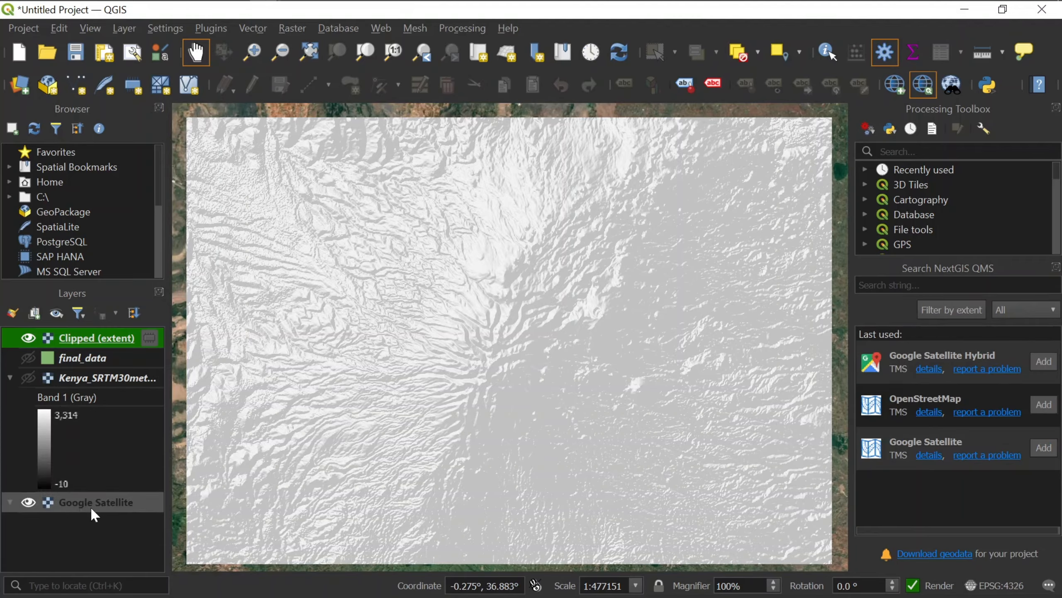
left_click_drag(87, 502, 77, 348)
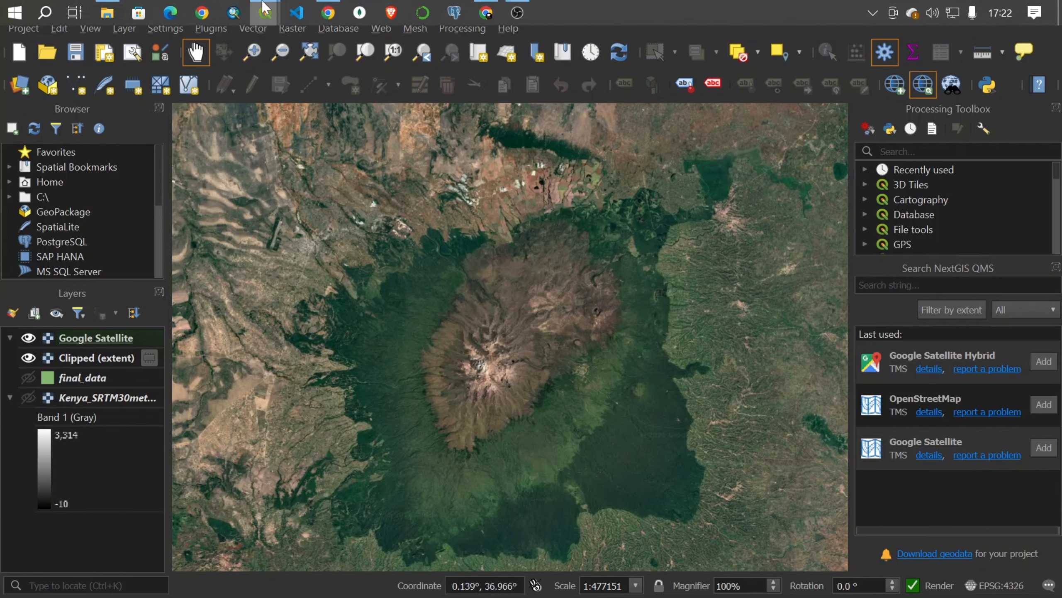
- Switch to the 3D Map 2 window and examine the satellite imagery around the mountain
mouse_move(263, 6)
left_click(318, 73)
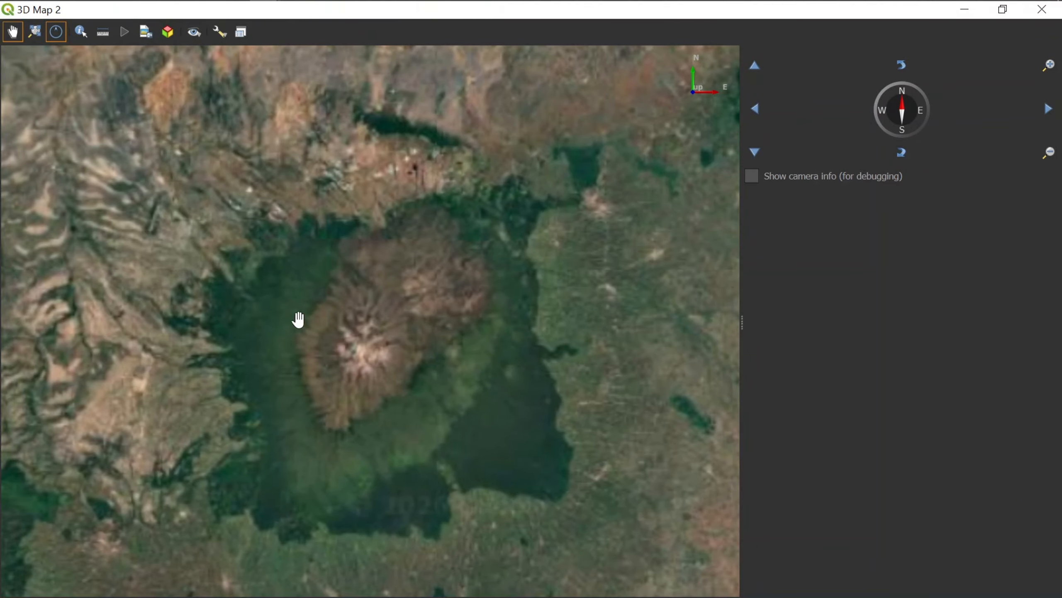
left_click_drag(297, 319, 327, 332)
scroll(345, 336, "down", 1)
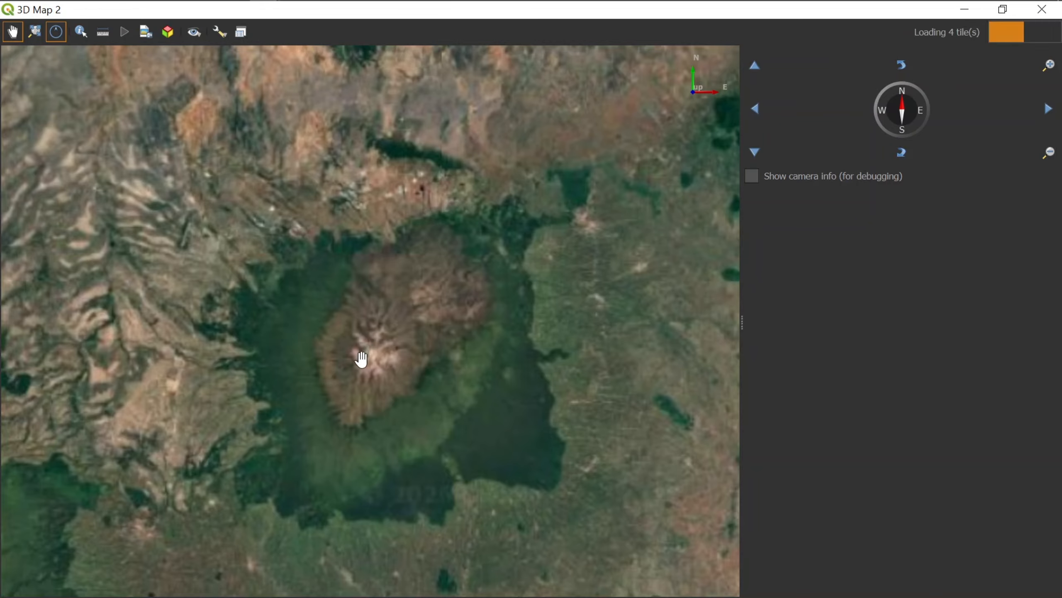
scroll(368, 349, "up", 2)
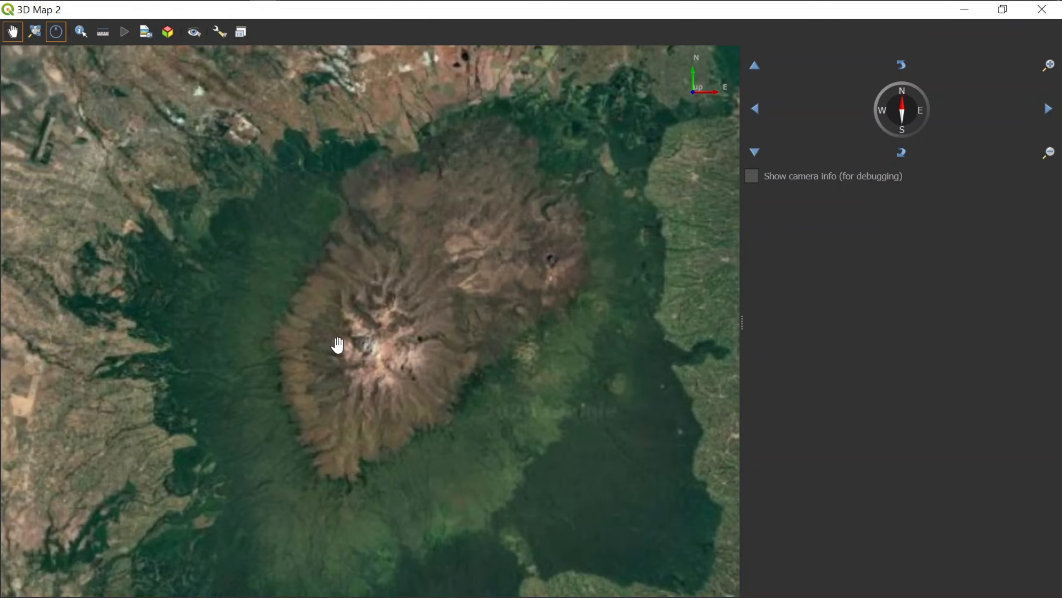
scroll(374, 345, "down", 1)
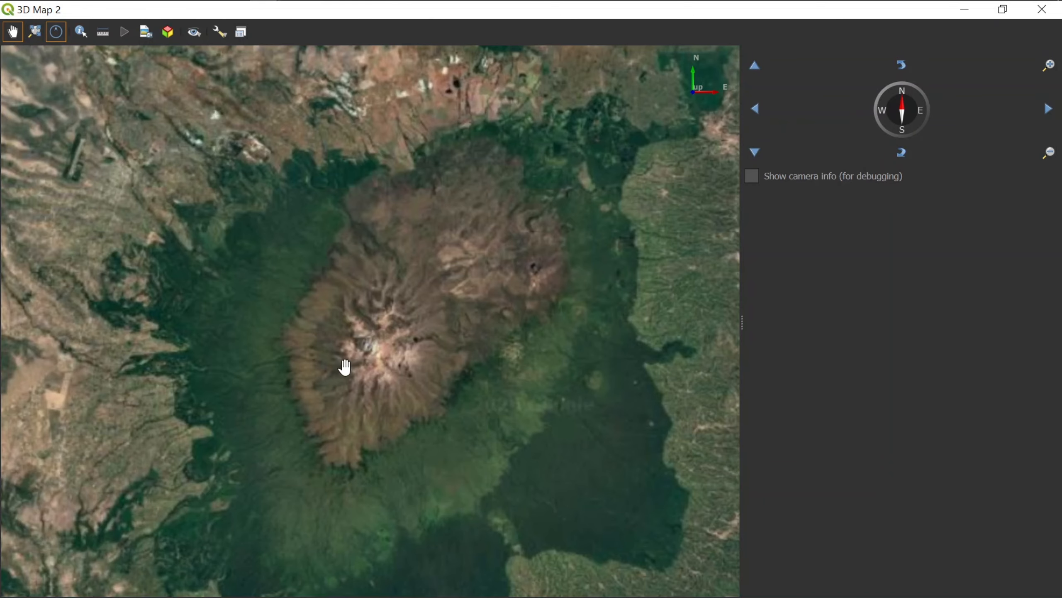
scroll(345, 363, "up", 1)
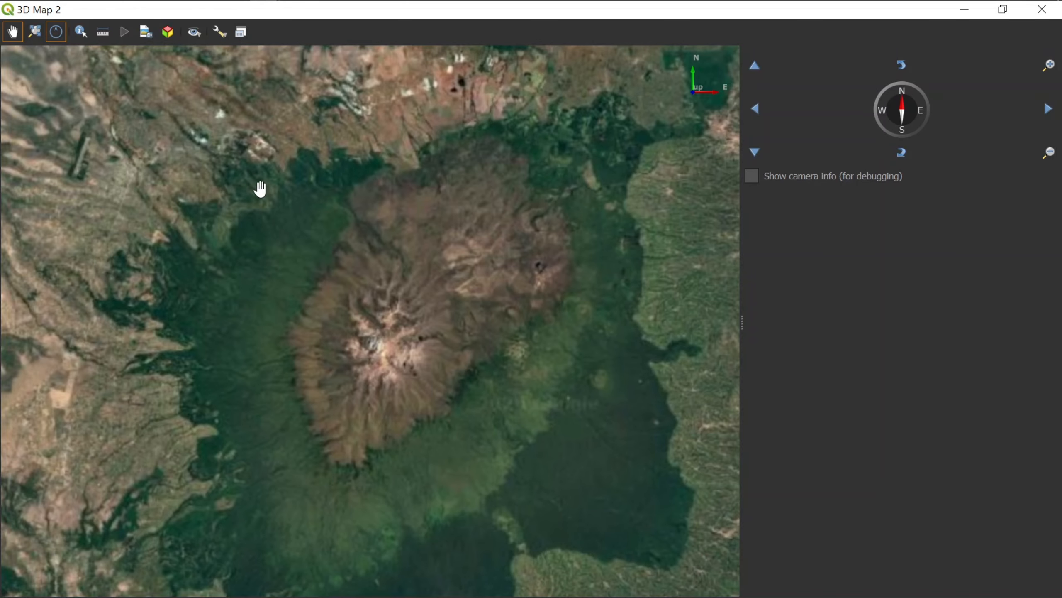
- Set the terrain type in the 3D map's configuration to DEM (Raster Layer) and open the choice of elevation layer
left_click(219, 33)
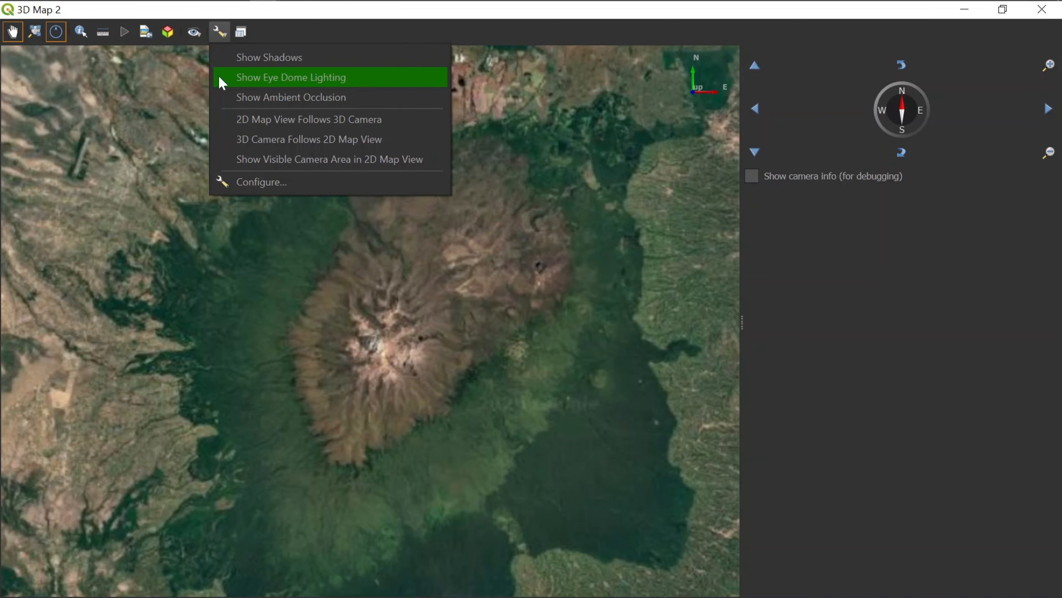
left_click(260, 183)
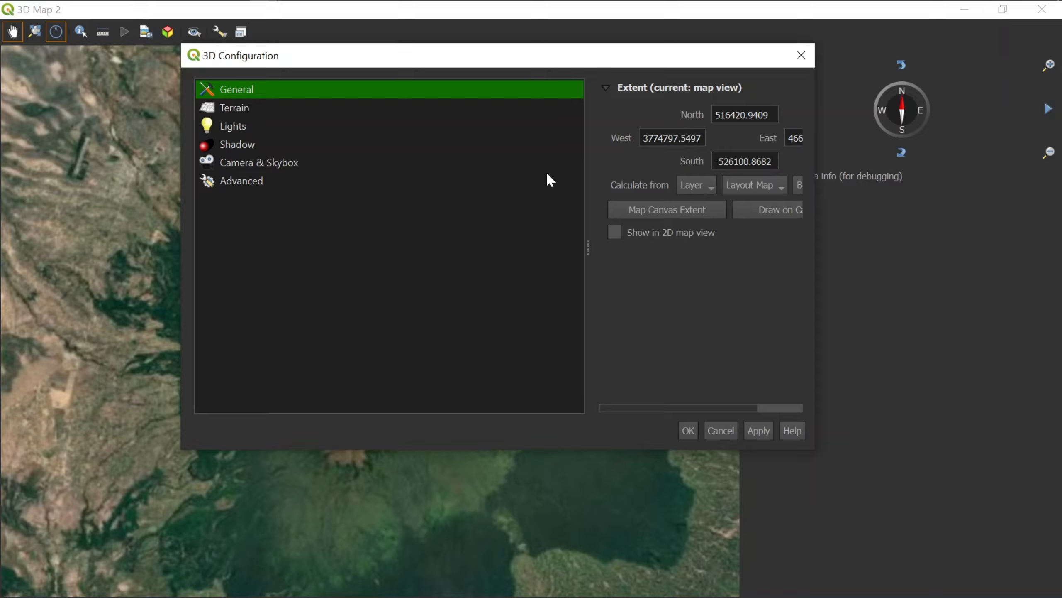
left_click(236, 110)
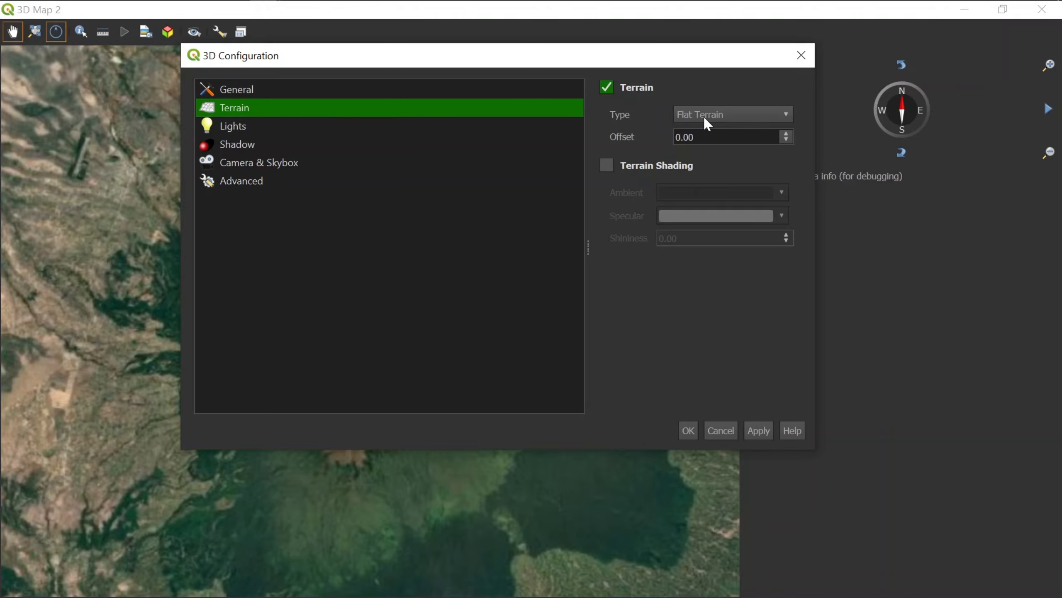
left_click(736, 112)
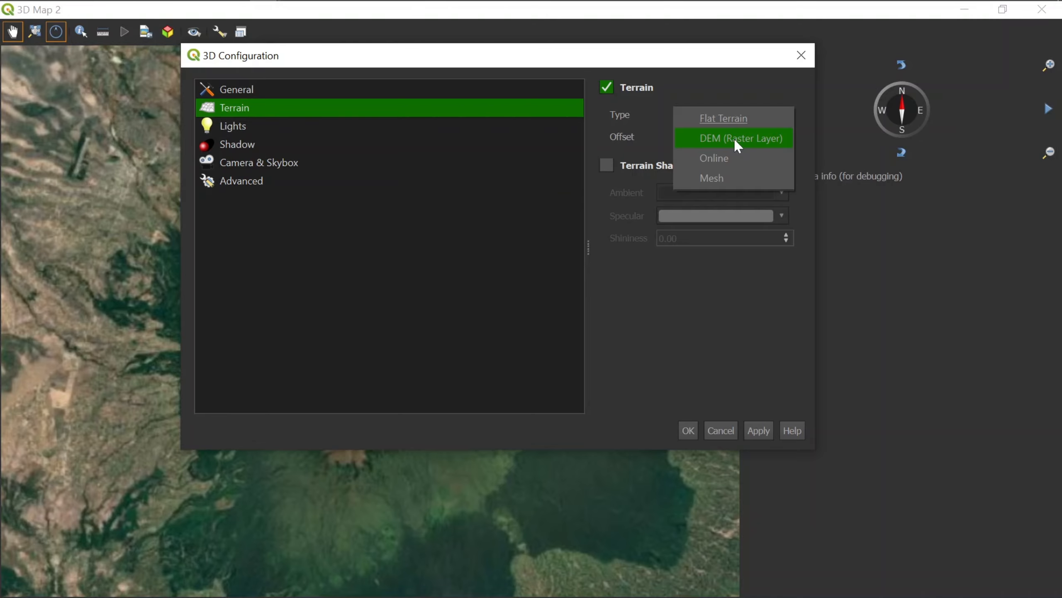
left_click(736, 145)
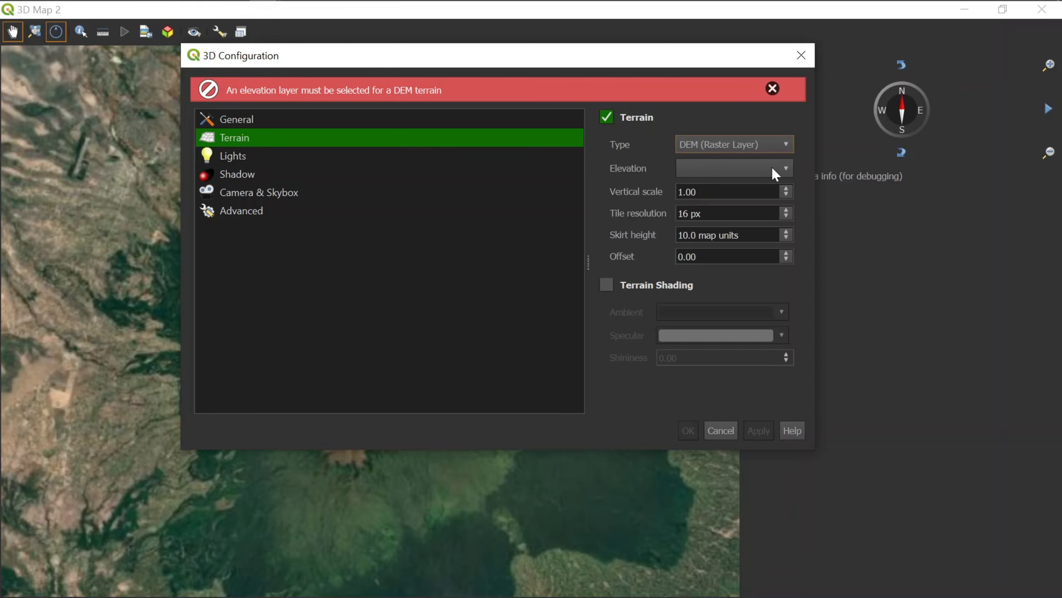
left_click(785, 168)
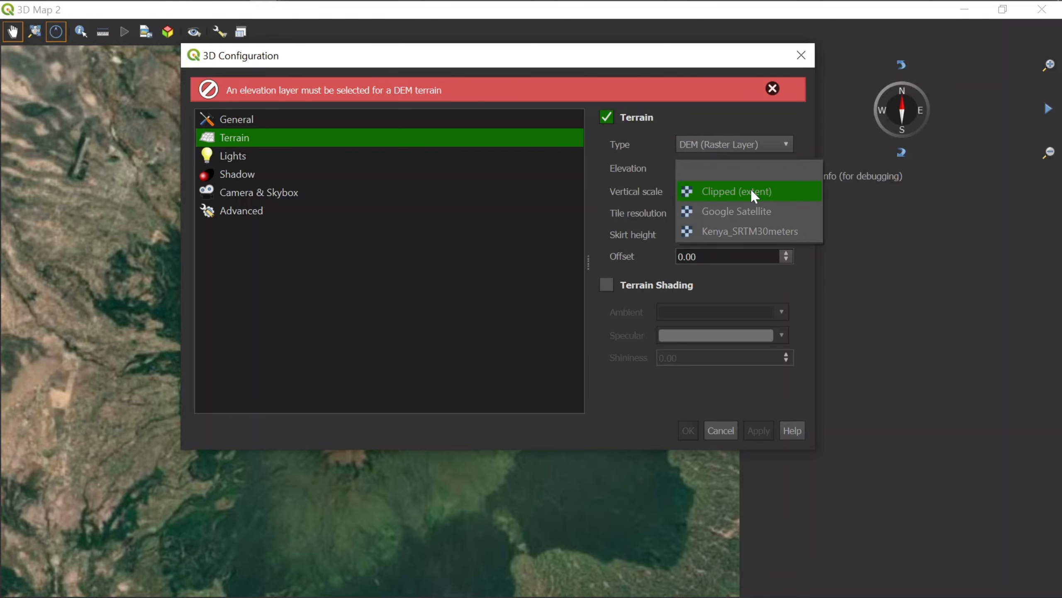